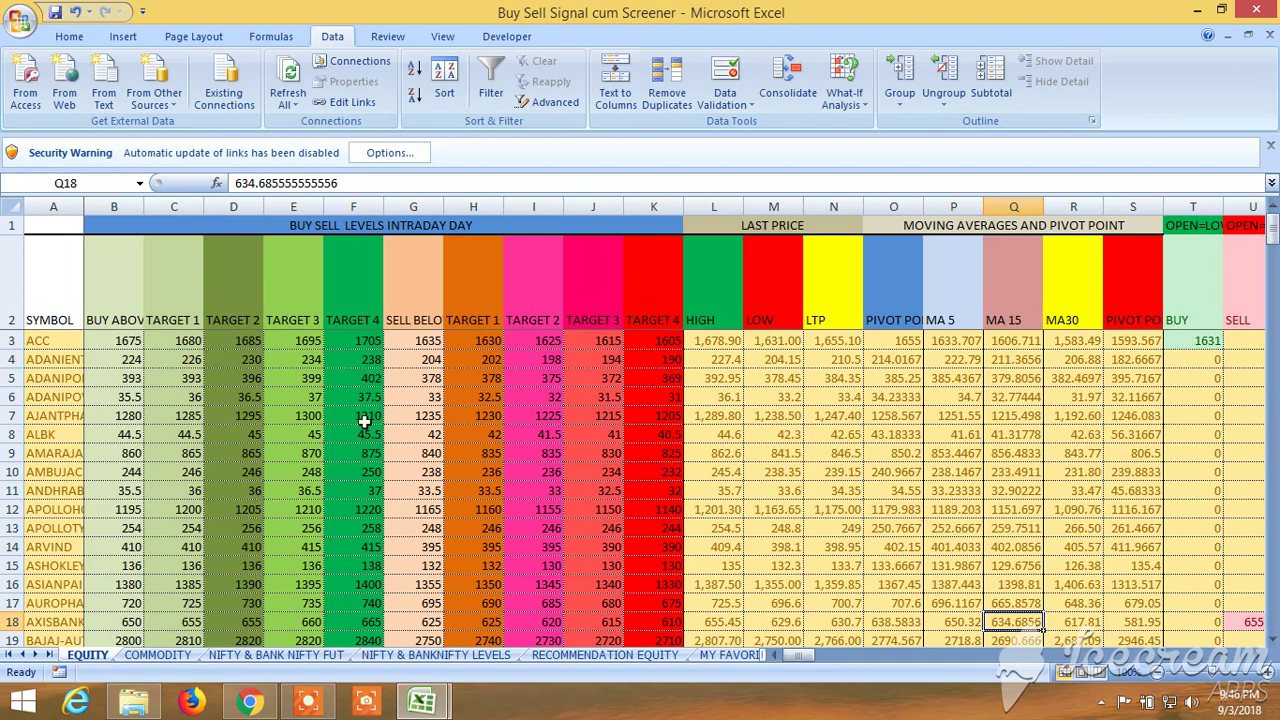
Turn on filtering for header row 2 and filter the PROBABILITY 1 BUY column to show only 0.
{"action": "left_click", "coordinate": [14, 300]}
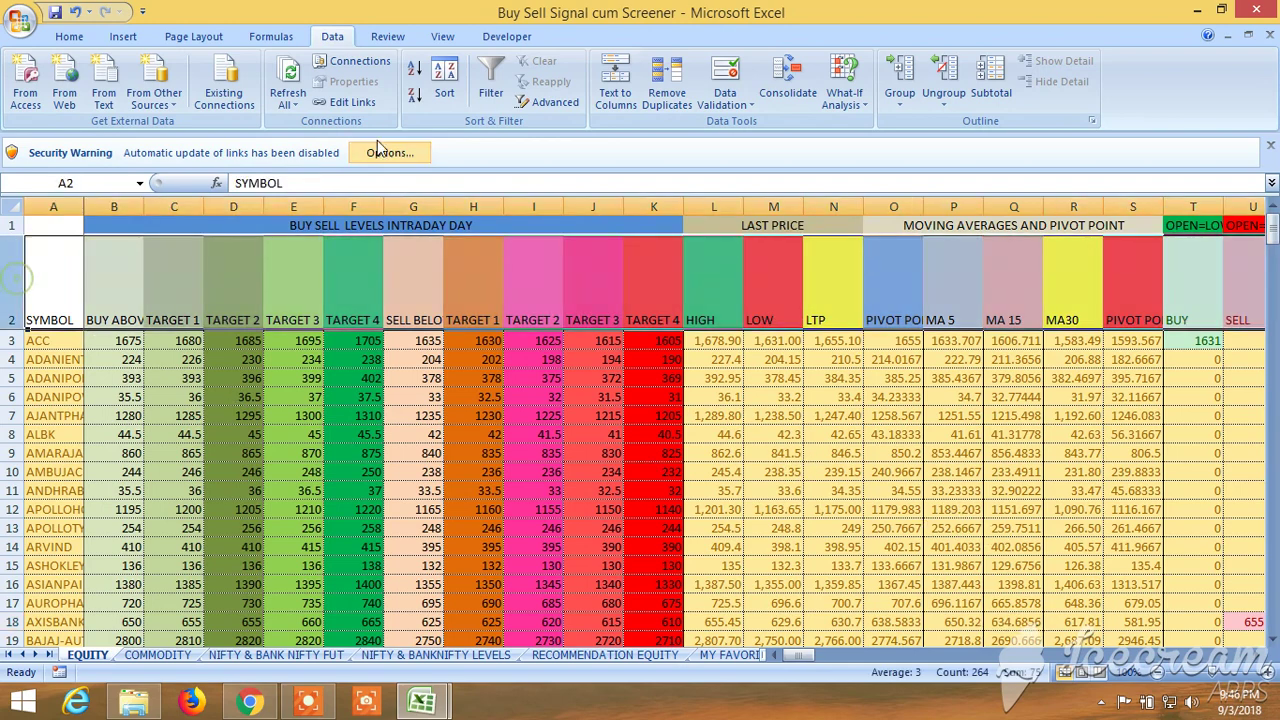
{"action": "left_click", "coordinate": [491, 75]}
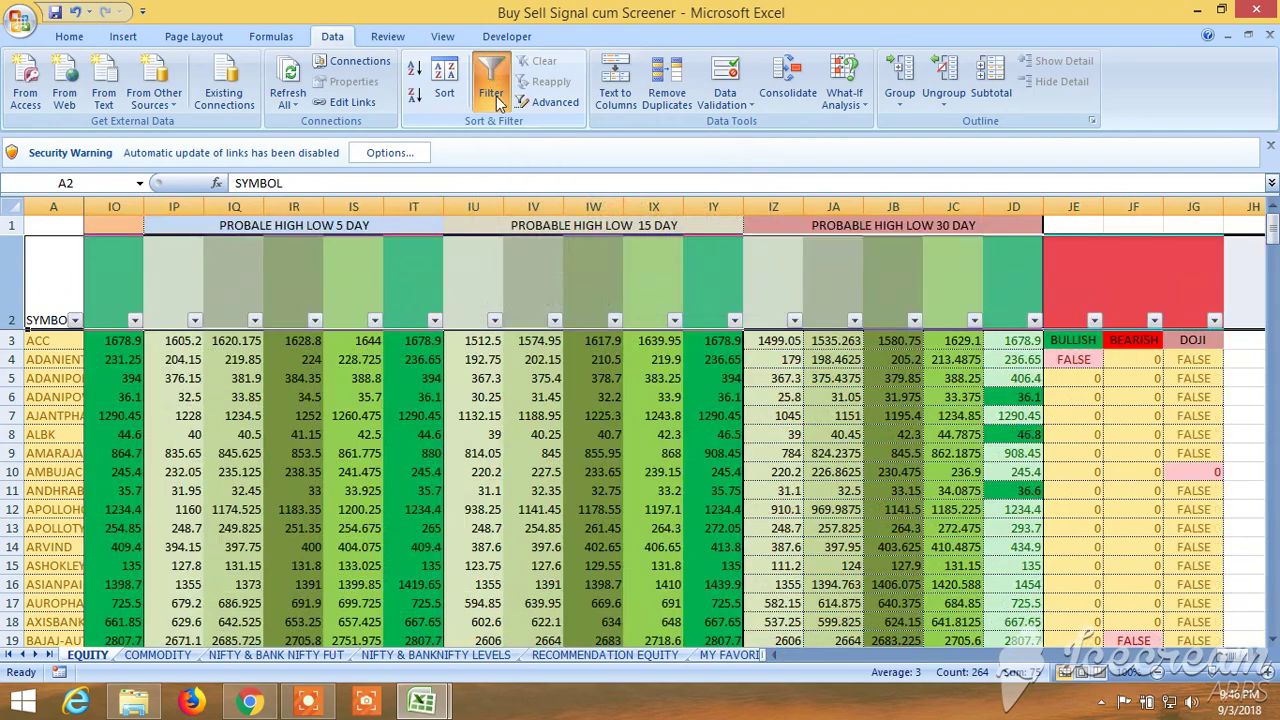
{"action": "left_click_drag", "start_coordinate": [1247, 668], "coordinate": [1172, 670]}
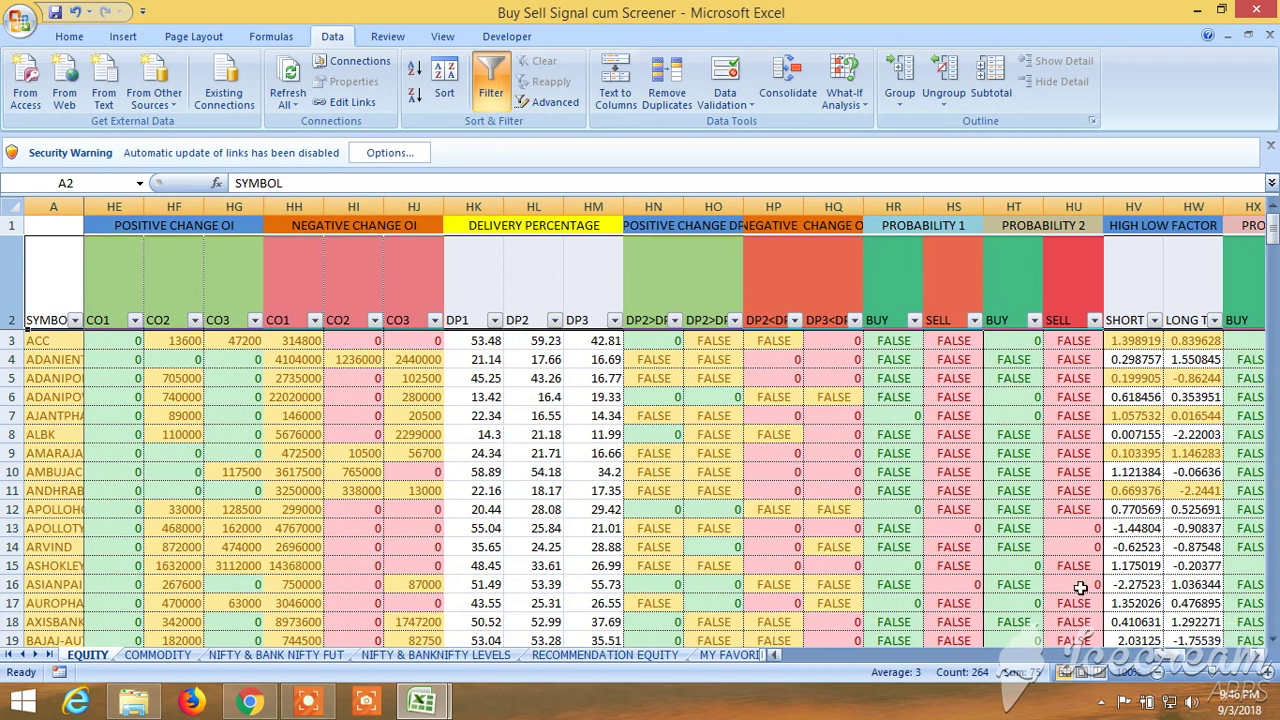
{"action": "left_click", "coordinate": [912, 320]}
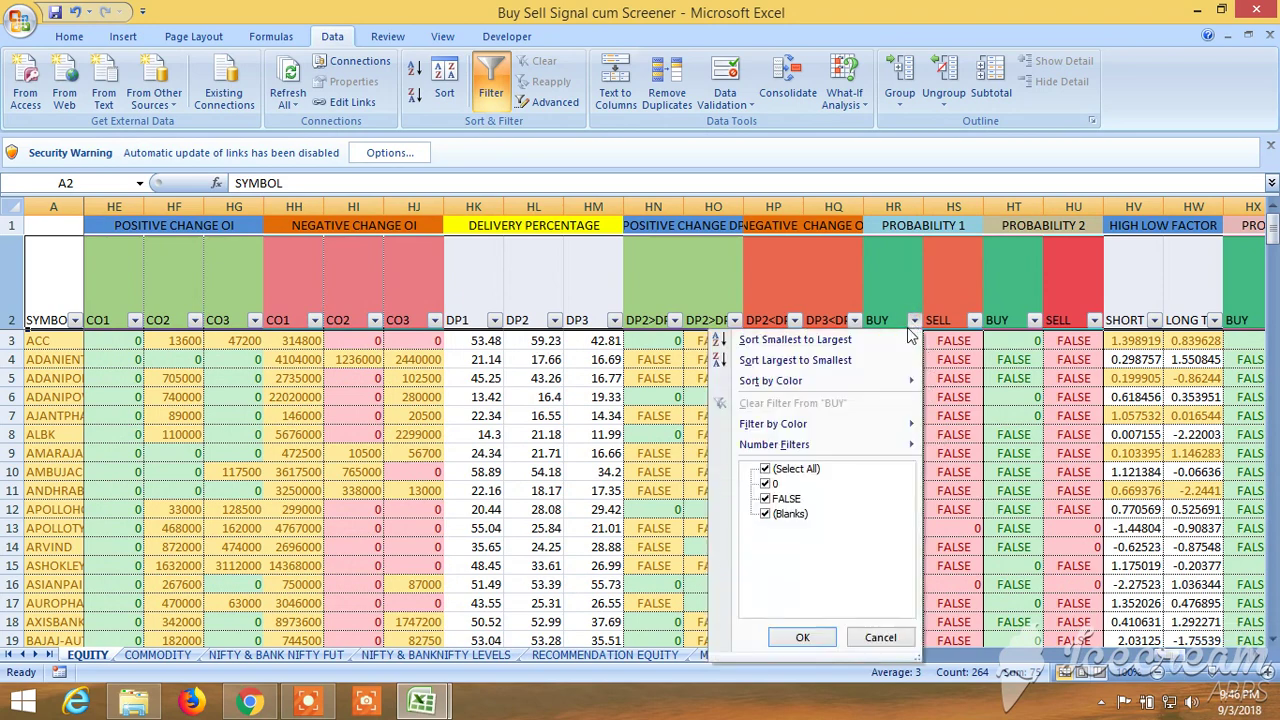
{"action": "left_click", "coordinate": [765, 514]}
{"action": "left_click", "coordinate": [765, 498]}
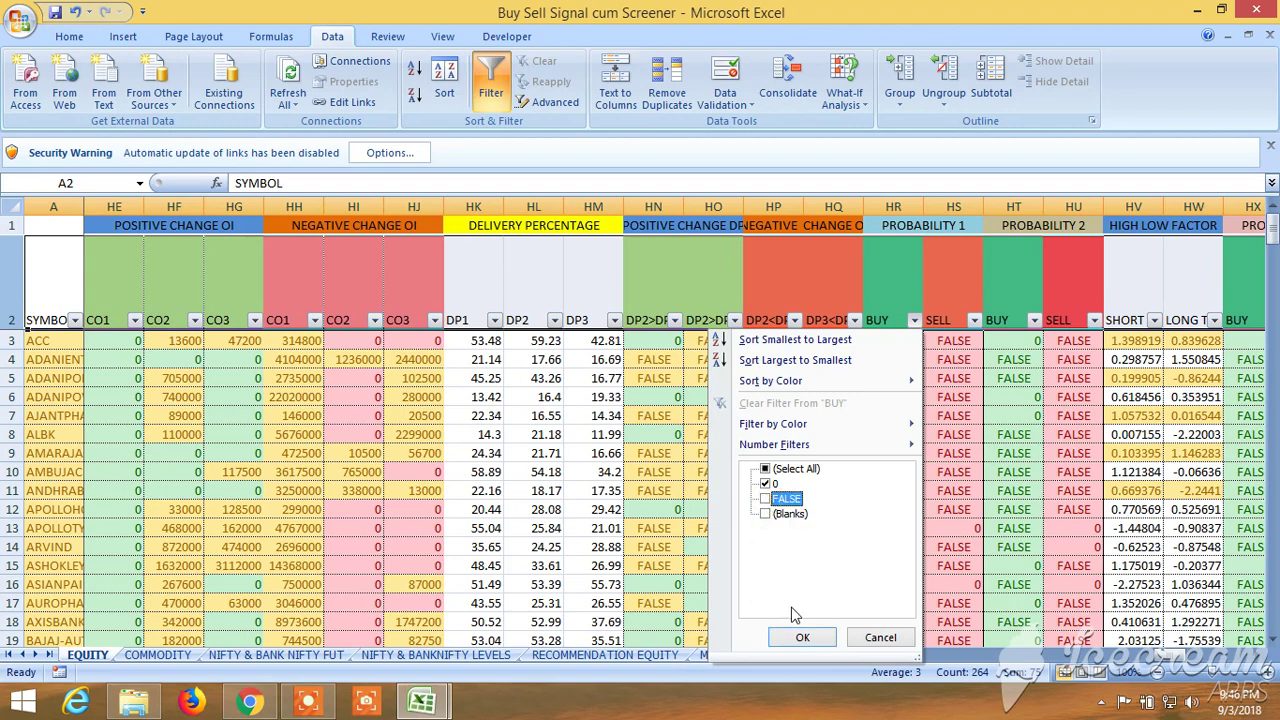
{"action": "left_click", "coordinate": [803, 638]}
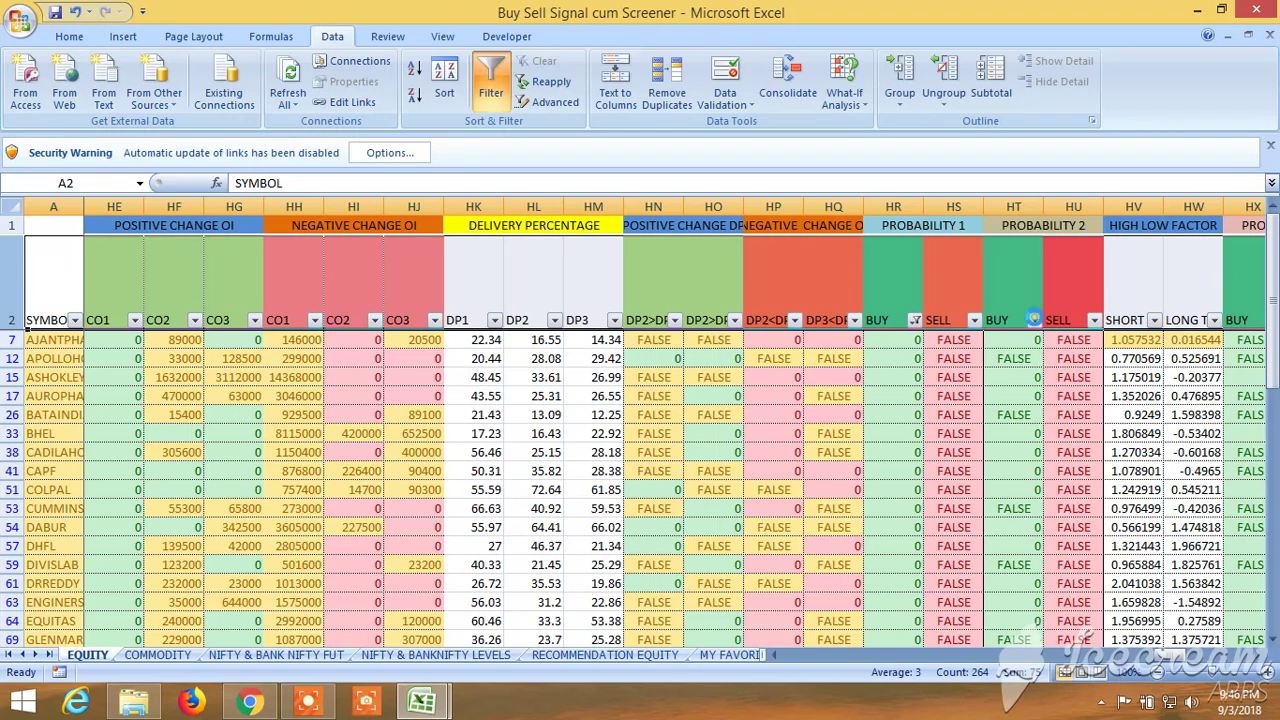
Filter the PROBABILITY 2 BUY column to exclude FALSE, keeping only 0.
{"action": "left_click", "coordinate": [1033, 320]}
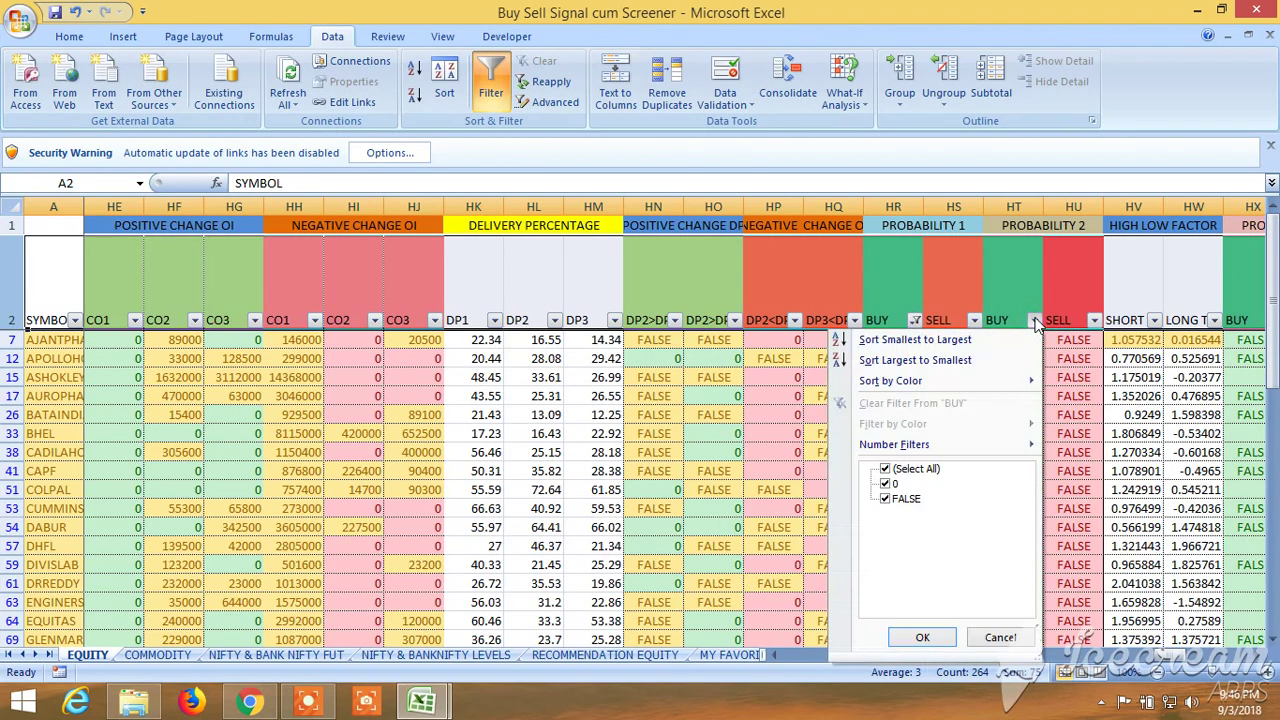
{"action": "left_click", "coordinate": [885, 500]}
{"action": "left_click", "coordinate": [922, 637]}
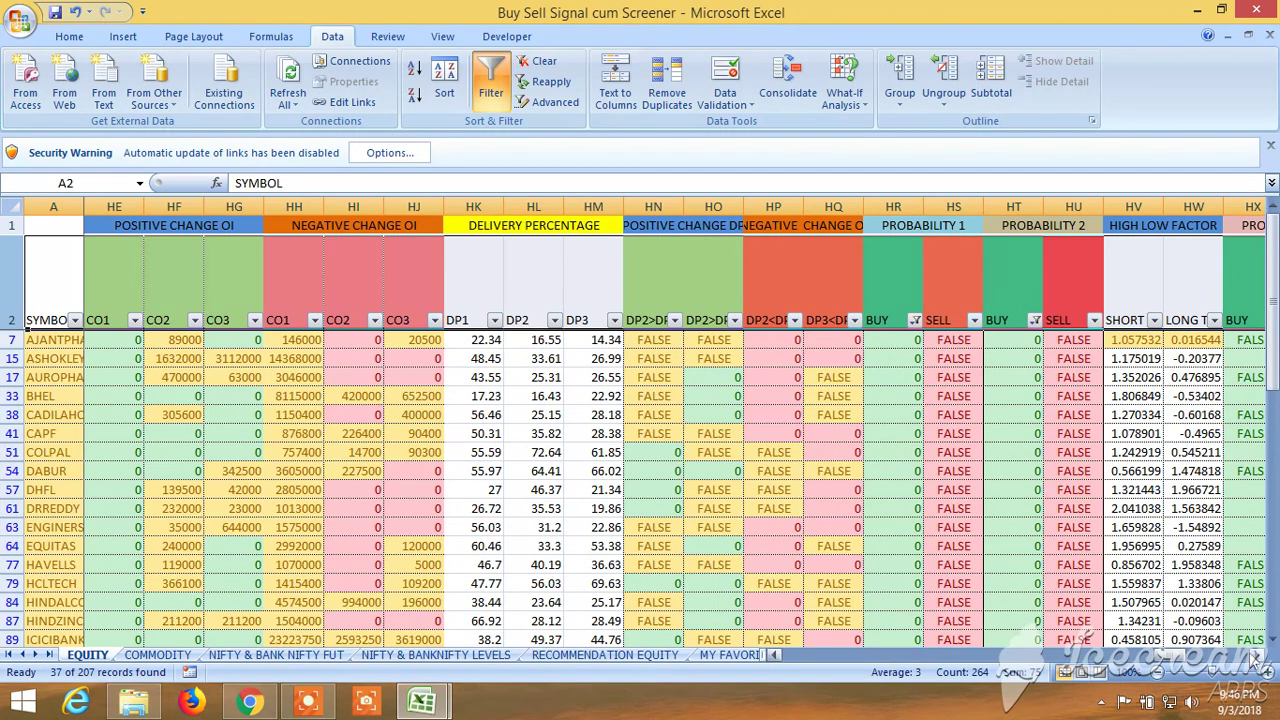
Filter the PROBABILITY 3 BUY column to exclude FALSE, keeping only 0.
{"action": "scroll", "coordinate": [1258, 656], "scroll_direction": "right", "scroll_amount": 4}
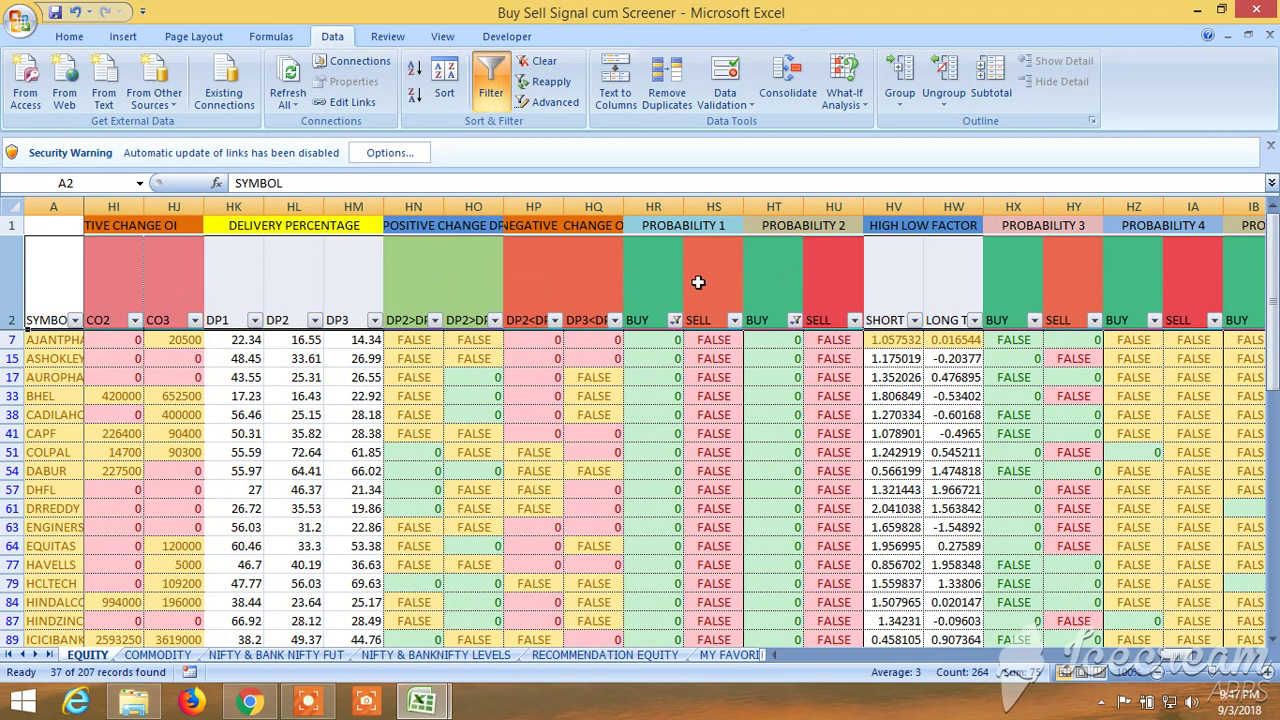
{"action": "left_click", "coordinate": [1033, 320]}
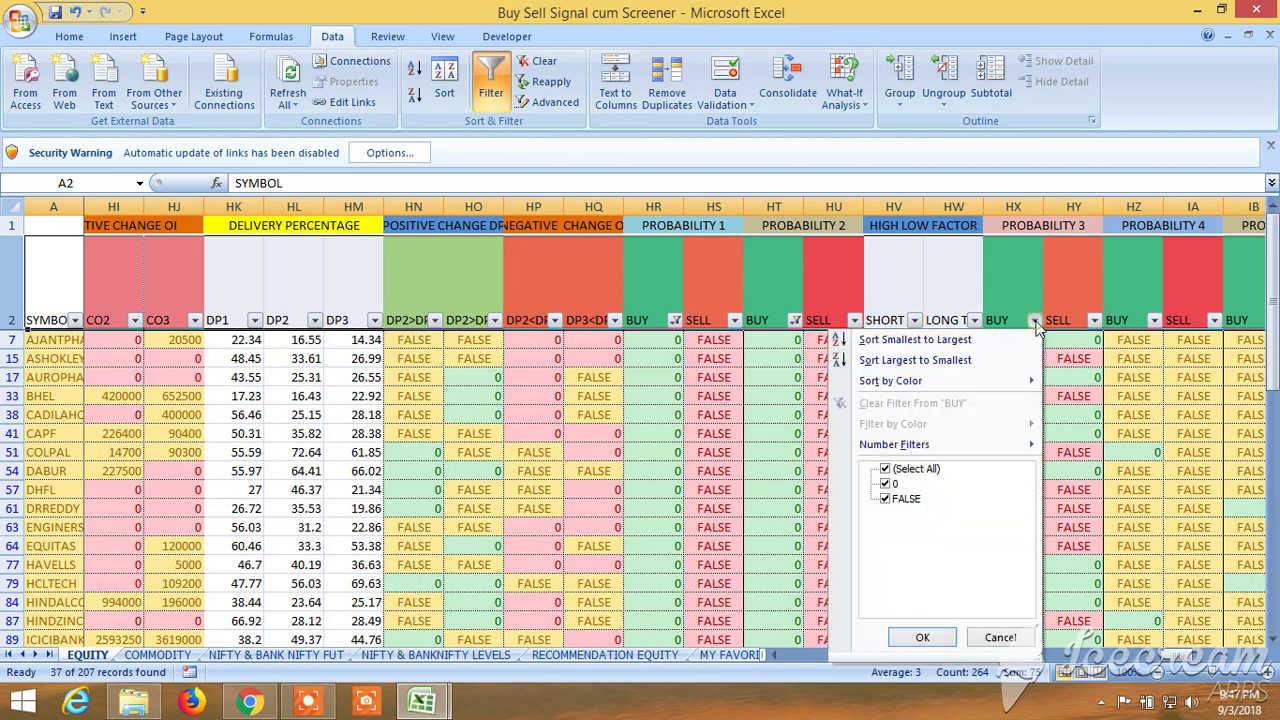
{"action": "left_click", "coordinate": [886, 501]}
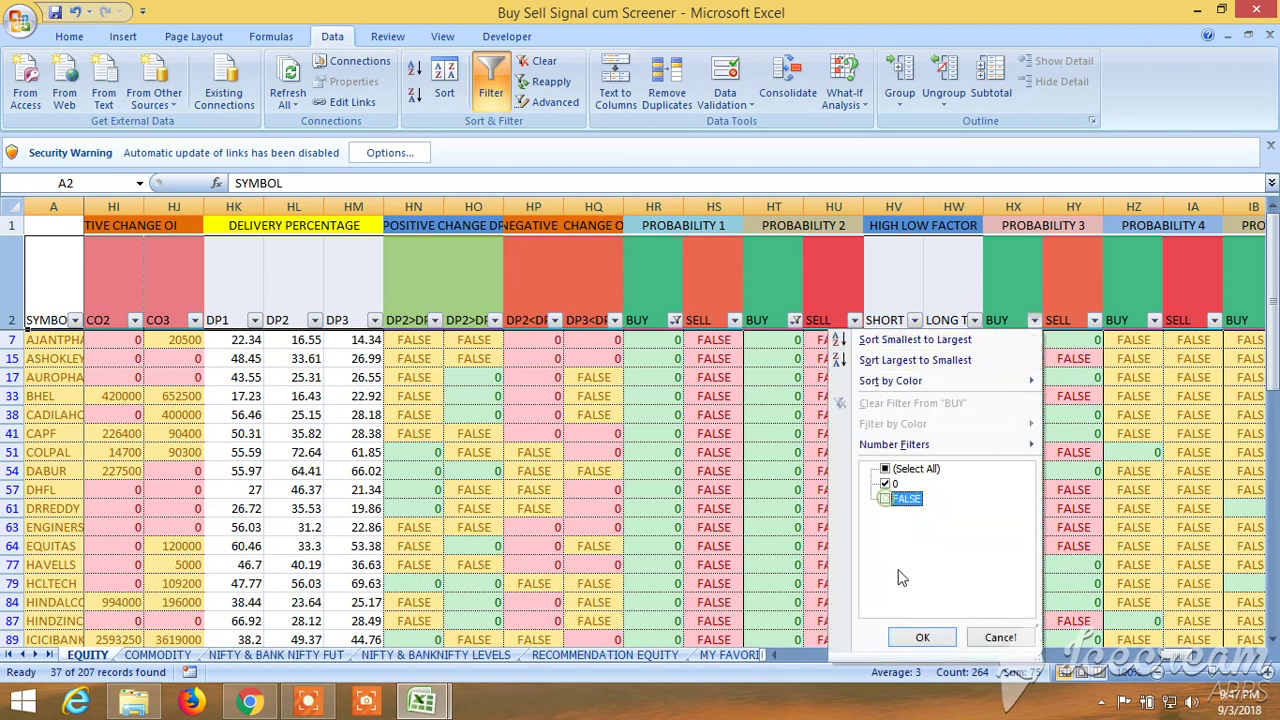
{"action": "left_click", "coordinate": [922, 639]}
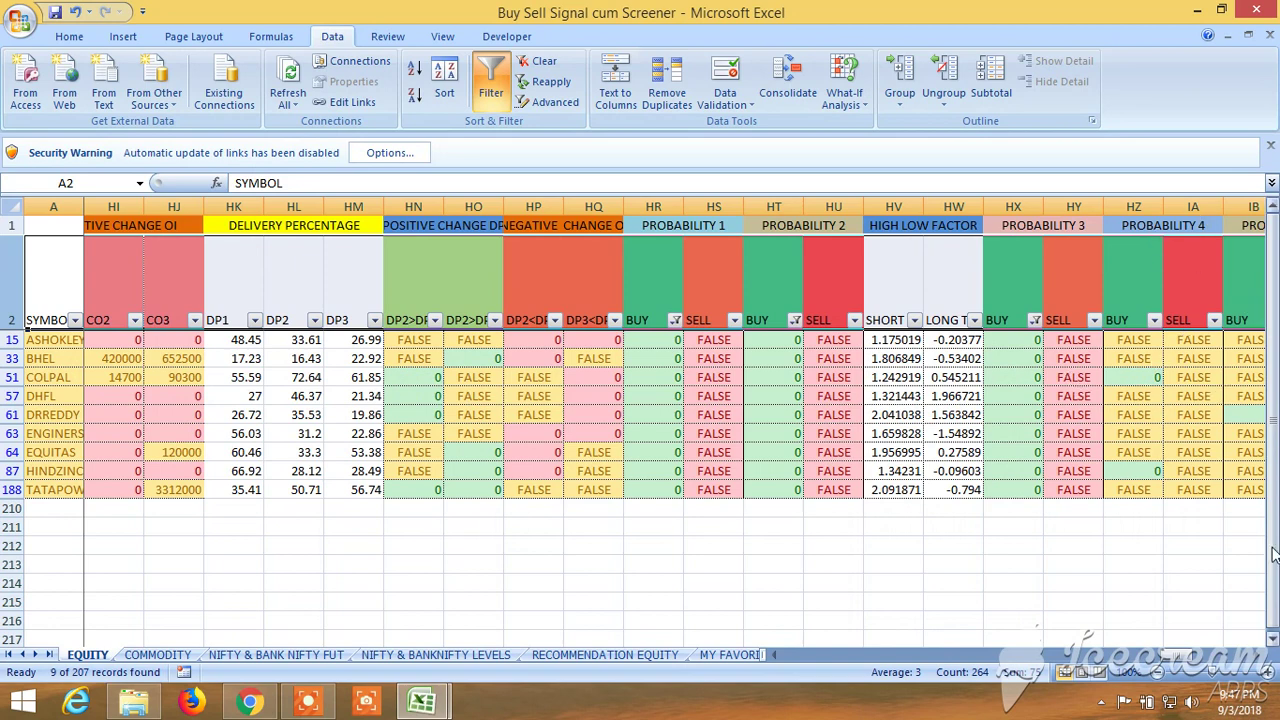
Apply a number filter to the LTP column under LAST PRICE so only values greater than 100 show.
{"action": "left_click", "coordinate": [1258, 655]}
{"action": "left_click", "coordinate": [1258, 655]}
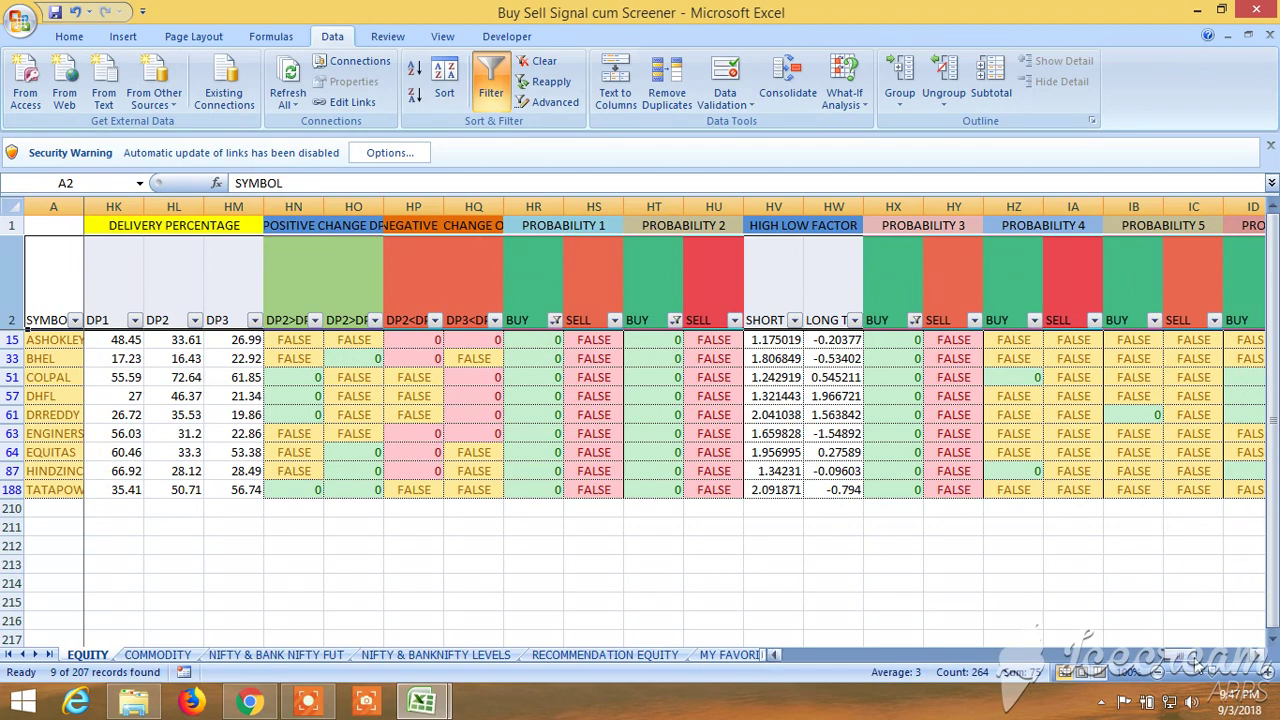
{"action": "left_click_drag", "start_coordinate": [1195, 656], "coordinate": [797, 655]}
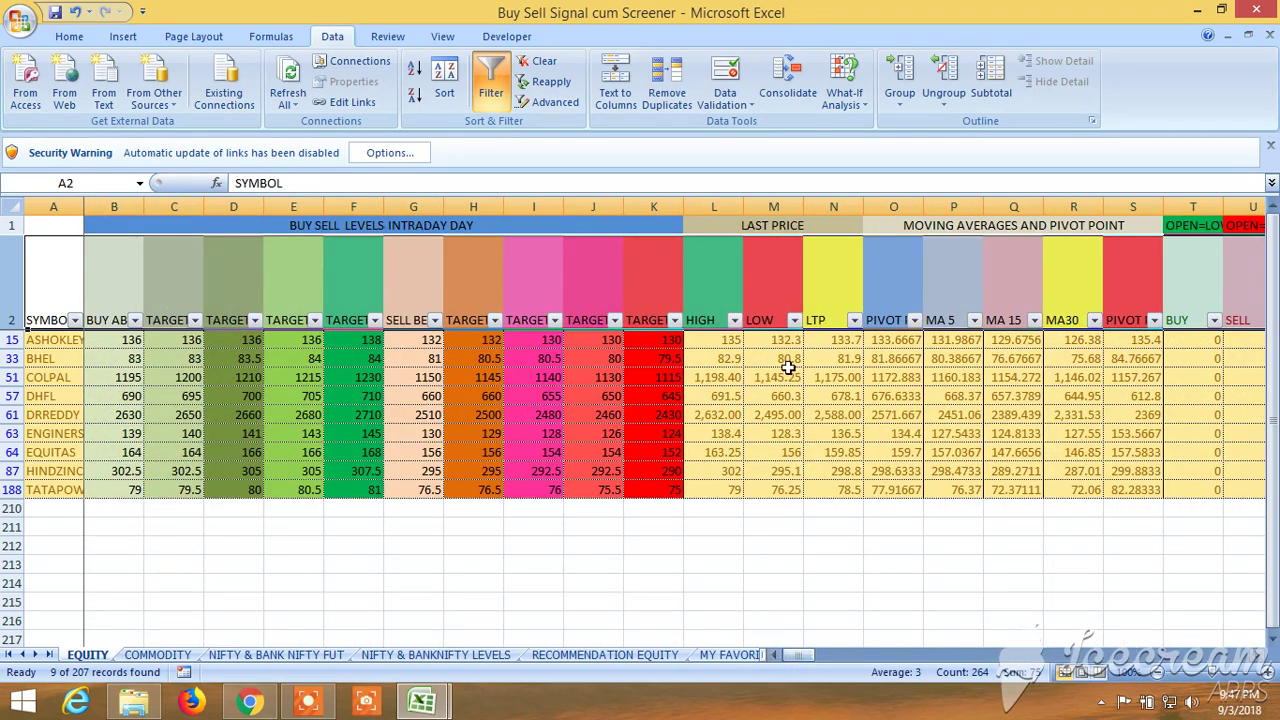
{"action": "left_click", "coordinate": [853, 321]}
{"action": "mouse_move", "coordinate": [742, 448]}
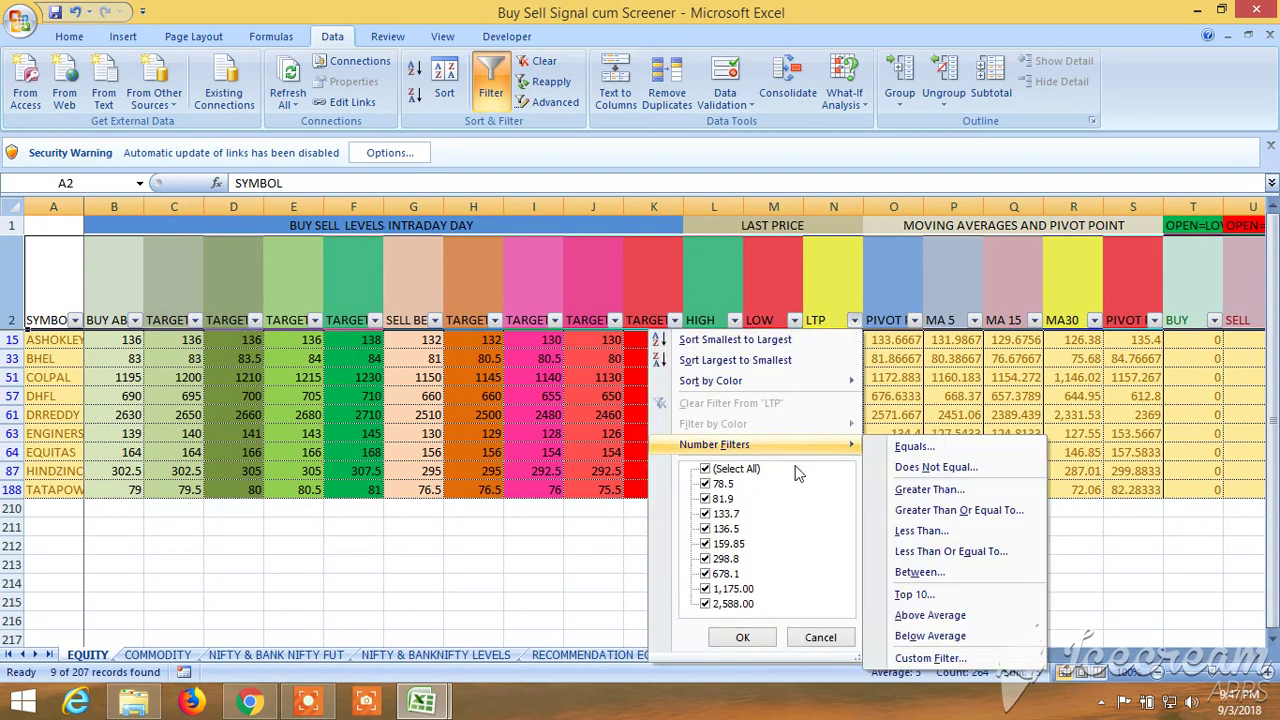
{"action": "left_click", "coordinate": [946, 492]}
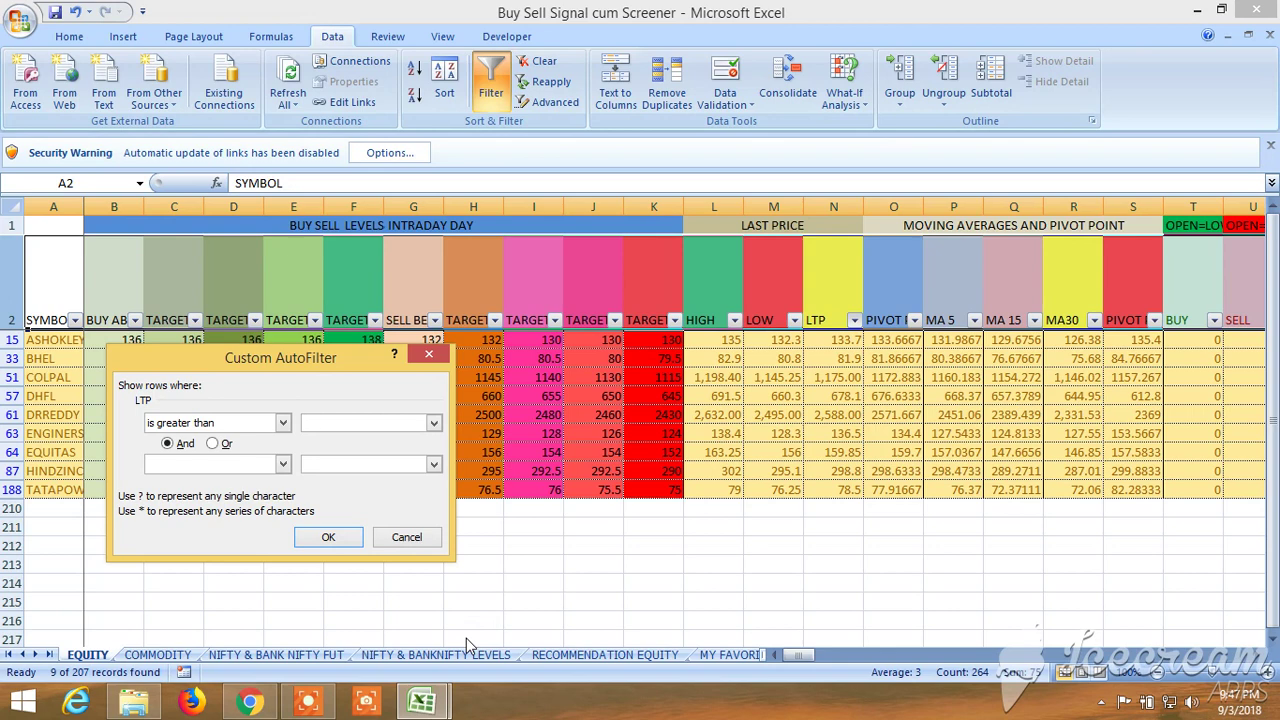
{"action": "type", "text": "100"}
{"action": "left_click", "coordinate": [330, 537]}
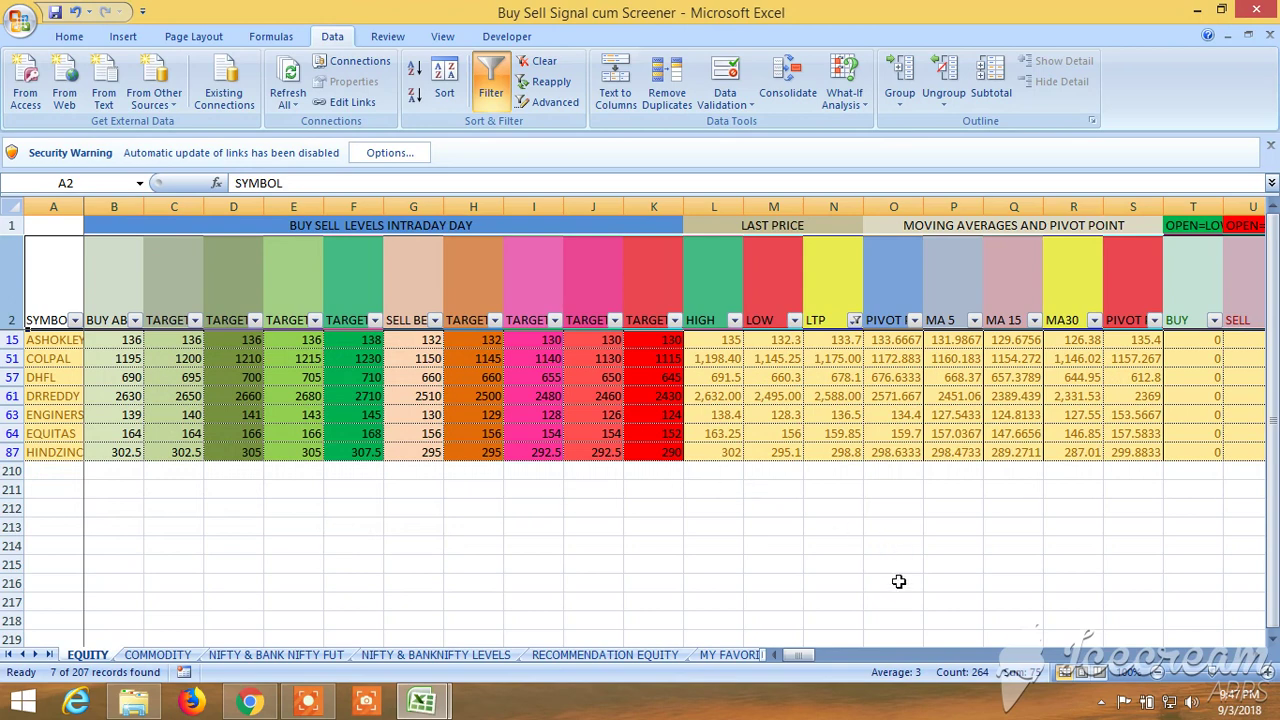
Filter the UP column under EMA 5-8-13 CROSSOVER to show only TRUE.
{"action": "left_click_drag", "start_coordinate": [800, 657], "coordinate": [829, 653]}
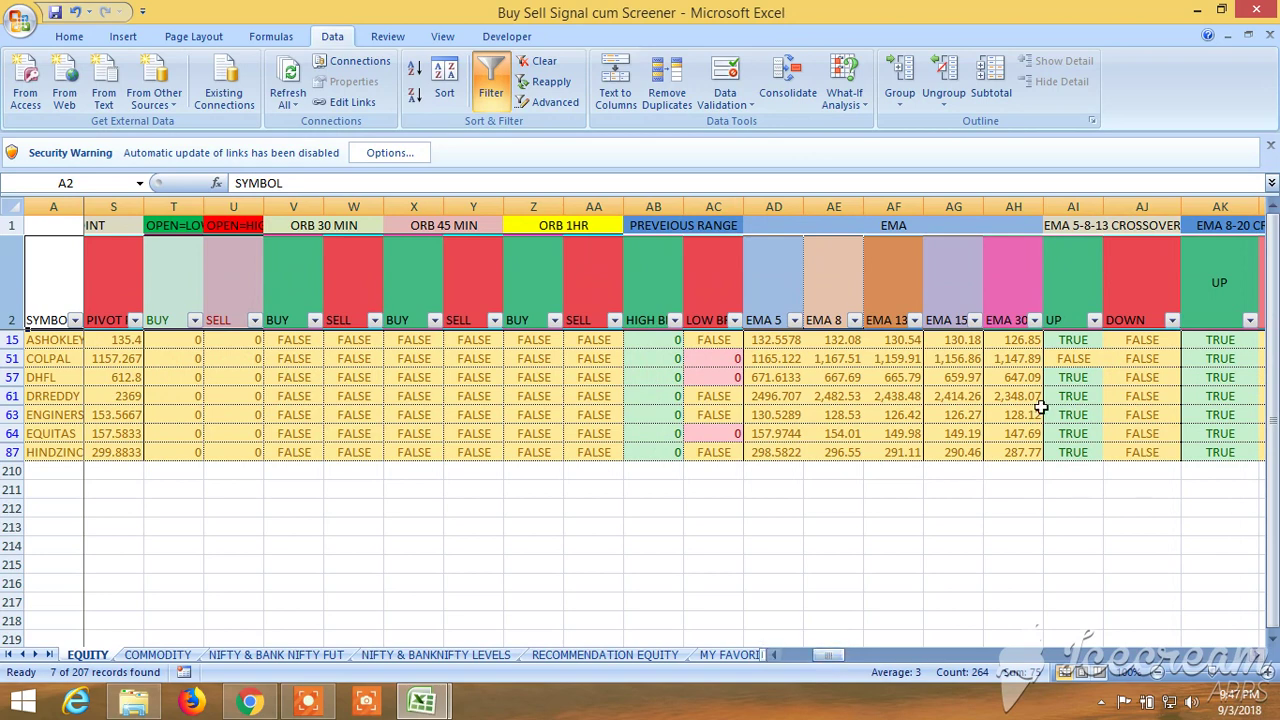
{"action": "left_click", "coordinate": [1094, 320]}
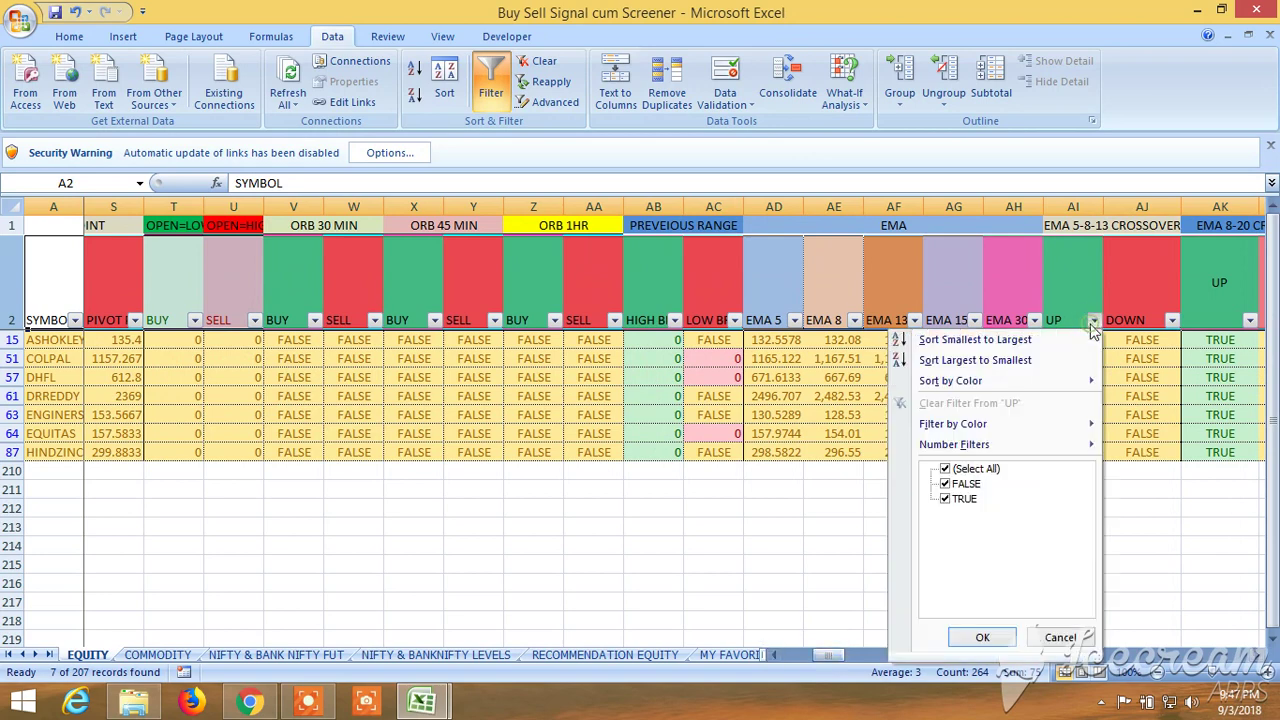
{"action": "left_click", "coordinate": [945, 484]}
{"action": "left_click", "coordinate": [965, 637]}
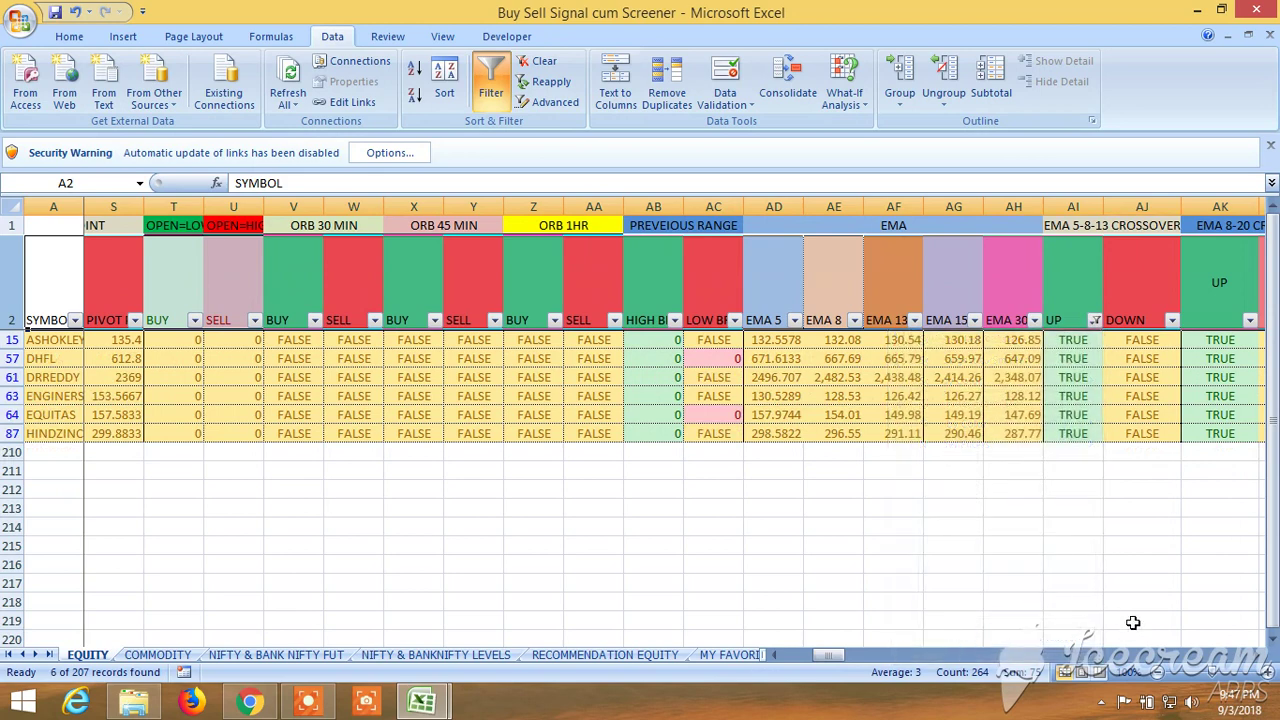
Filter the MACD>0 column under MACD CROSSOVER to exclude FALSE, keeping only 0.
{"action": "left_click", "coordinate": [1263, 655]}
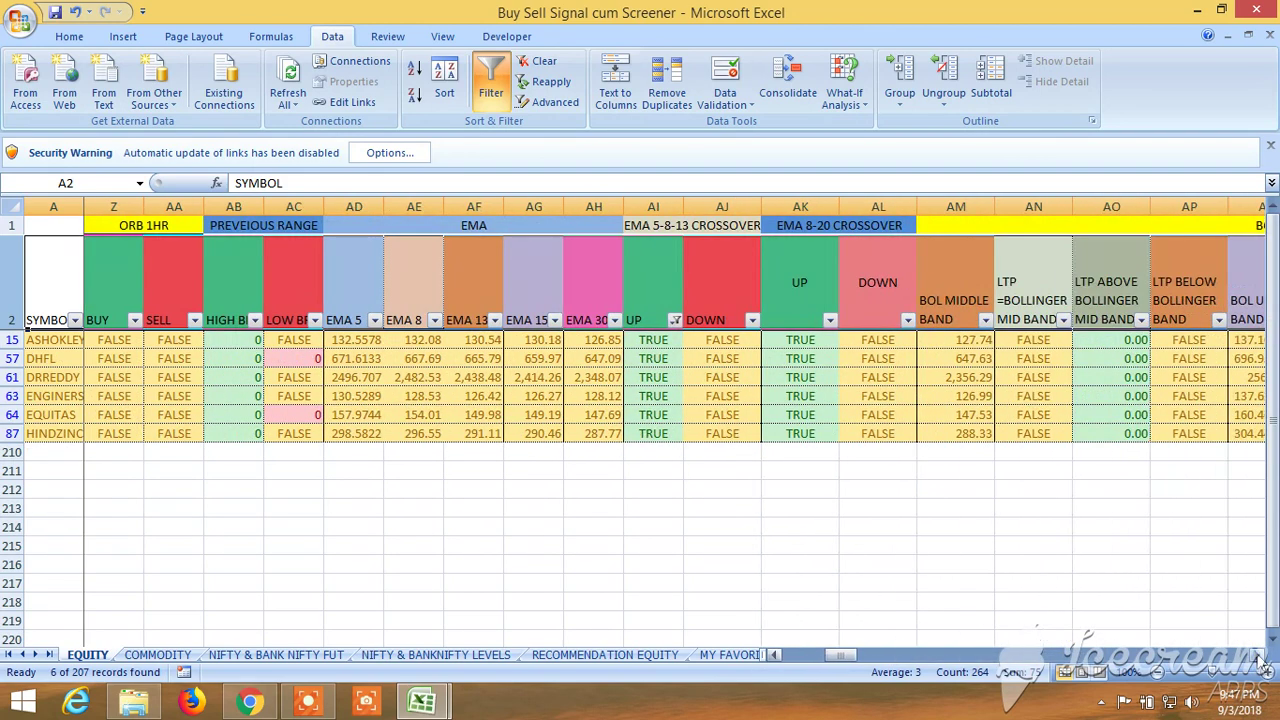
{"action": "left_click", "coordinate": [1262, 655]}
{"action": "left_click", "coordinate": [1262, 655]}
{"action": "left_click", "coordinate": [1262, 655]}
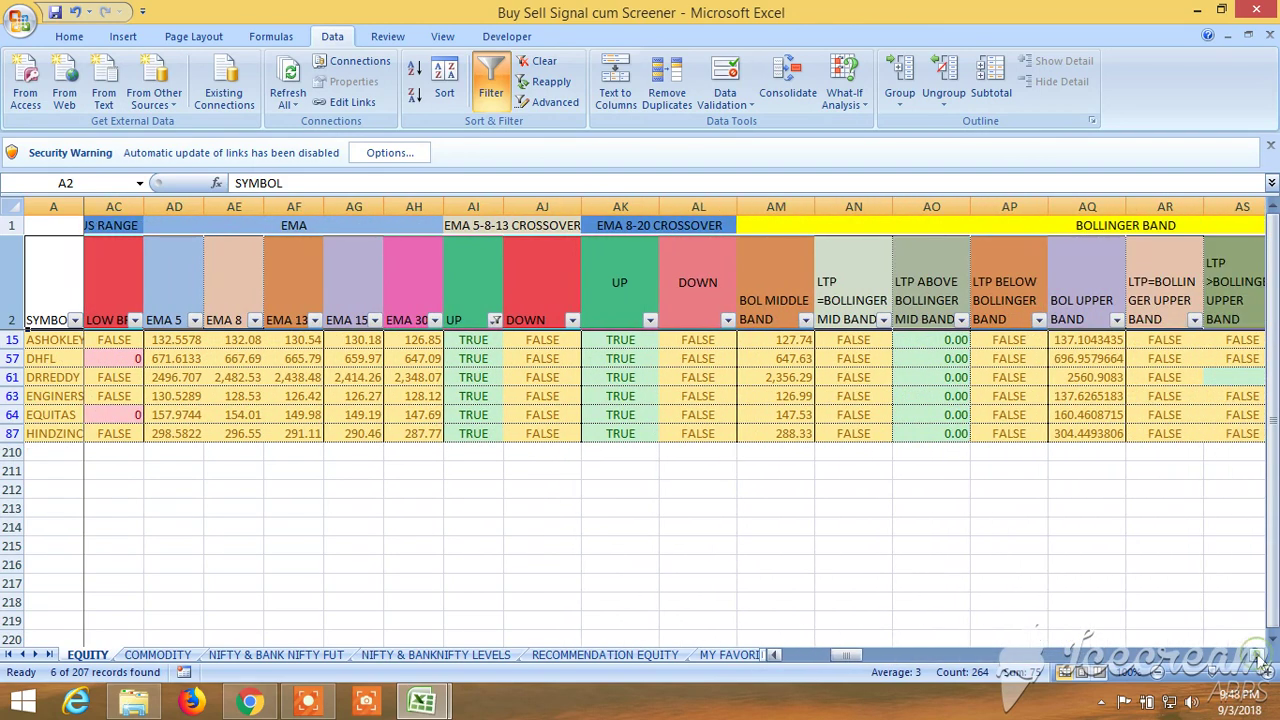
{"action": "left_click", "coordinate": [1262, 655]}
{"action": "left_click", "coordinate": [1262, 655]}
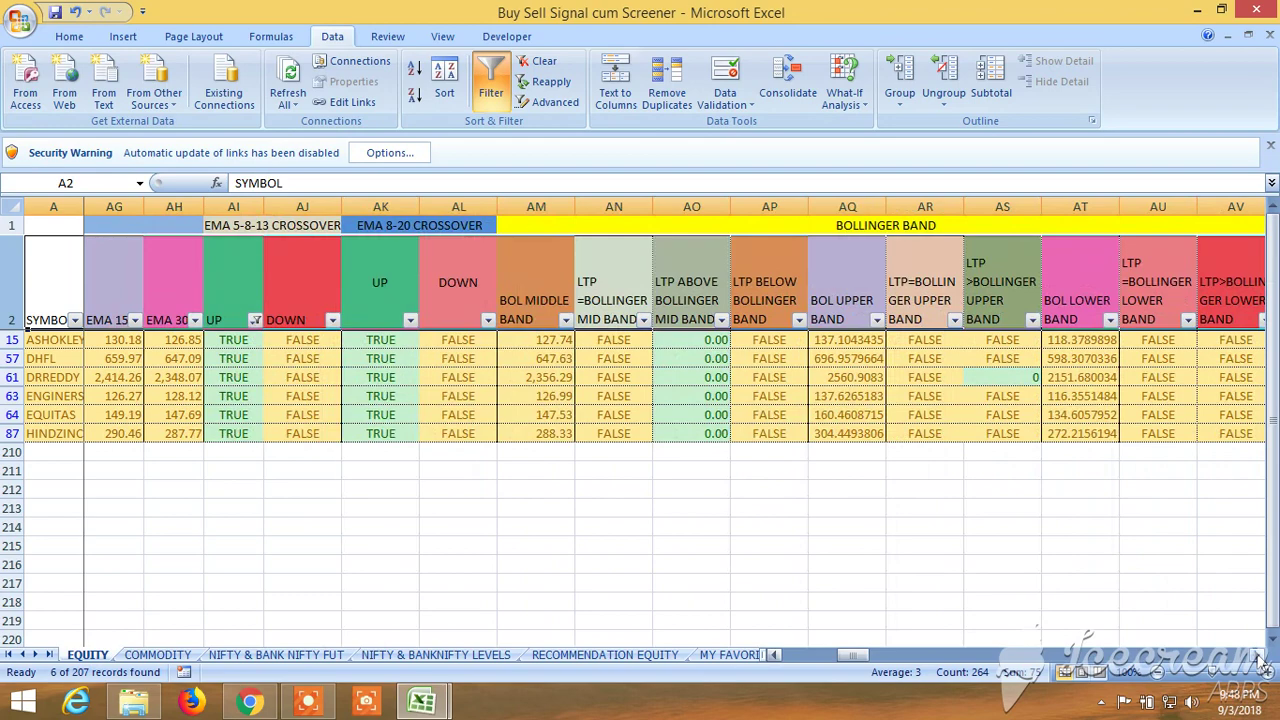
{"action": "left_click", "coordinate": [1262, 655]}
{"action": "left_click", "coordinate": [1262, 655]}
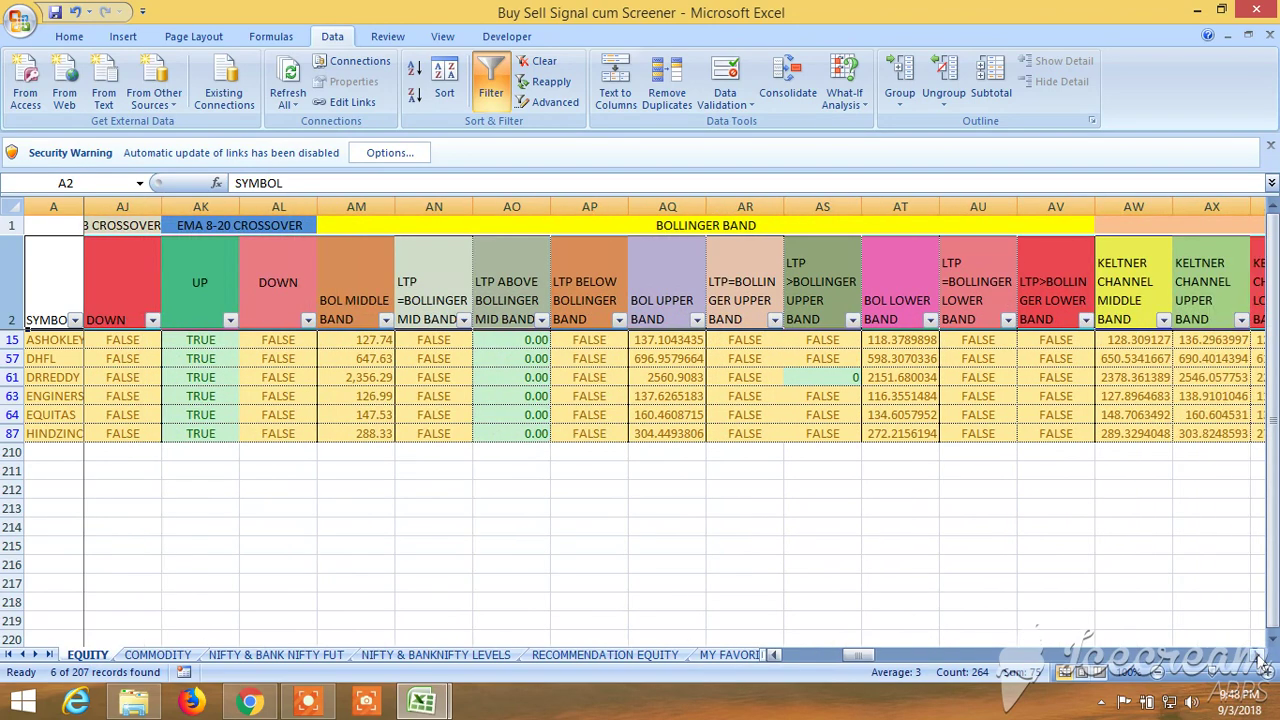
{"action": "left_click", "coordinate": [1262, 655]}
{"action": "left_click", "coordinate": [1262, 655]}
{"action": "left_click", "coordinate": [1262, 655]}
{"action": "left_click", "coordinate": [1262, 655]}
{"action": "left_click", "coordinate": [1262, 655]}
{"action": "left_click", "coordinate": [1262, 655]}
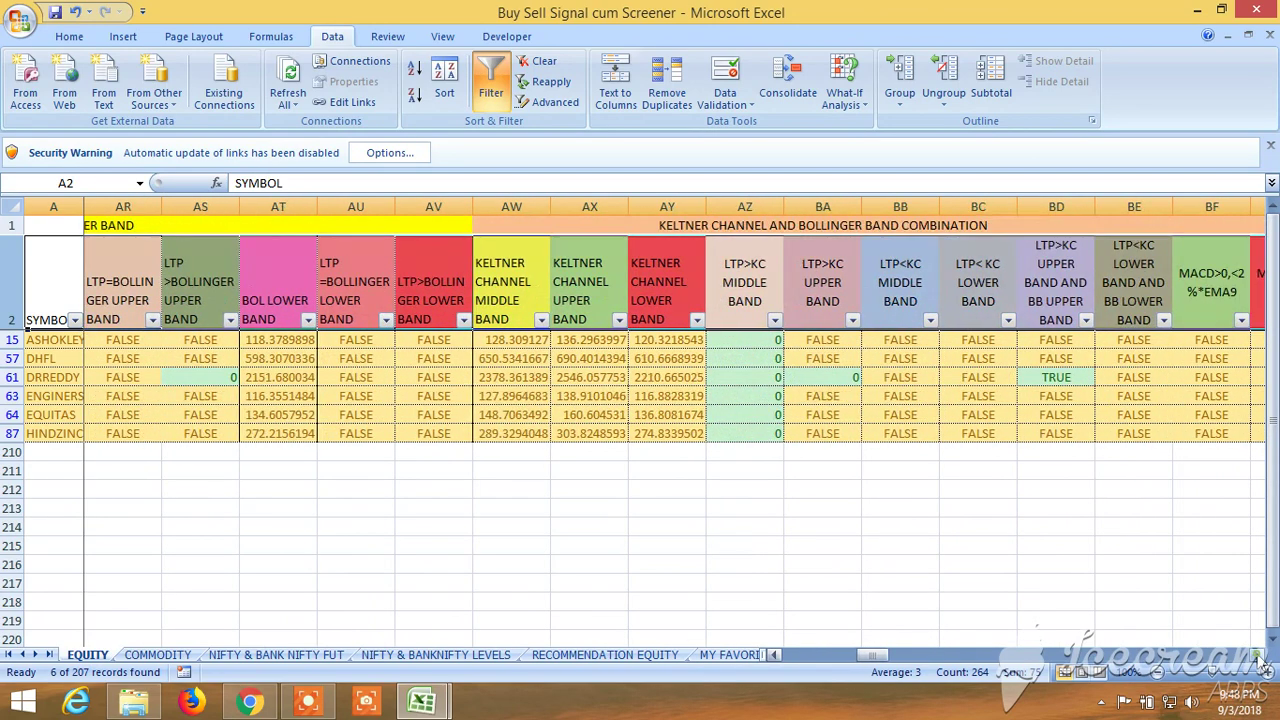
{"action": "left_click", "coordinate": [1262, 655]}
{"action": "left_click", "coordinate": [1262, 655]}
{"action": "left_click", "coordinate": [1262, 655]}
{"action": "left_click", "coordinate": [1262, 655]}
{"action": "left_click", "coordinate": [1262, 655]}
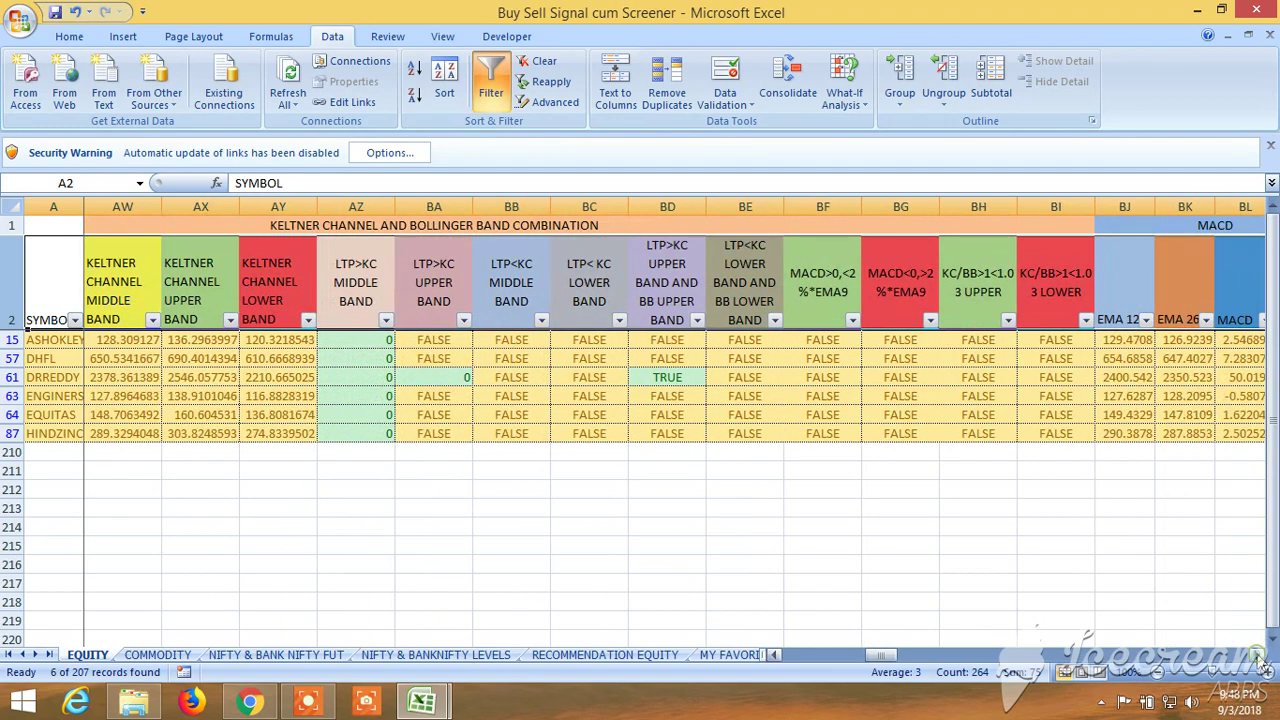
{"action": "left_click", "coordinate": [1262, 655]}
{"action": "left_click", "coordinate": [1262, 655]}
{"action": "left_click", "coordinate": [1262, 655]}
{"action": "left_click", "coordinate": [1262, 655]}
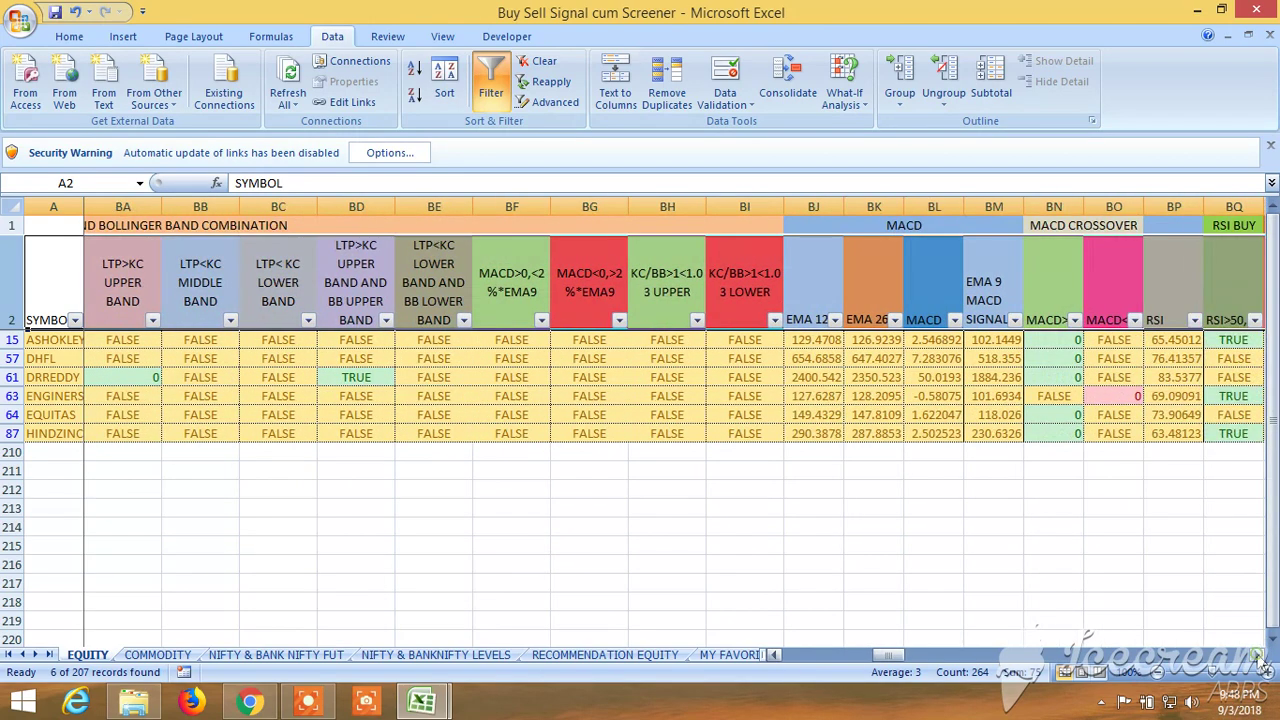
{"action": "left_click", "coordinate": [1074, 320]}
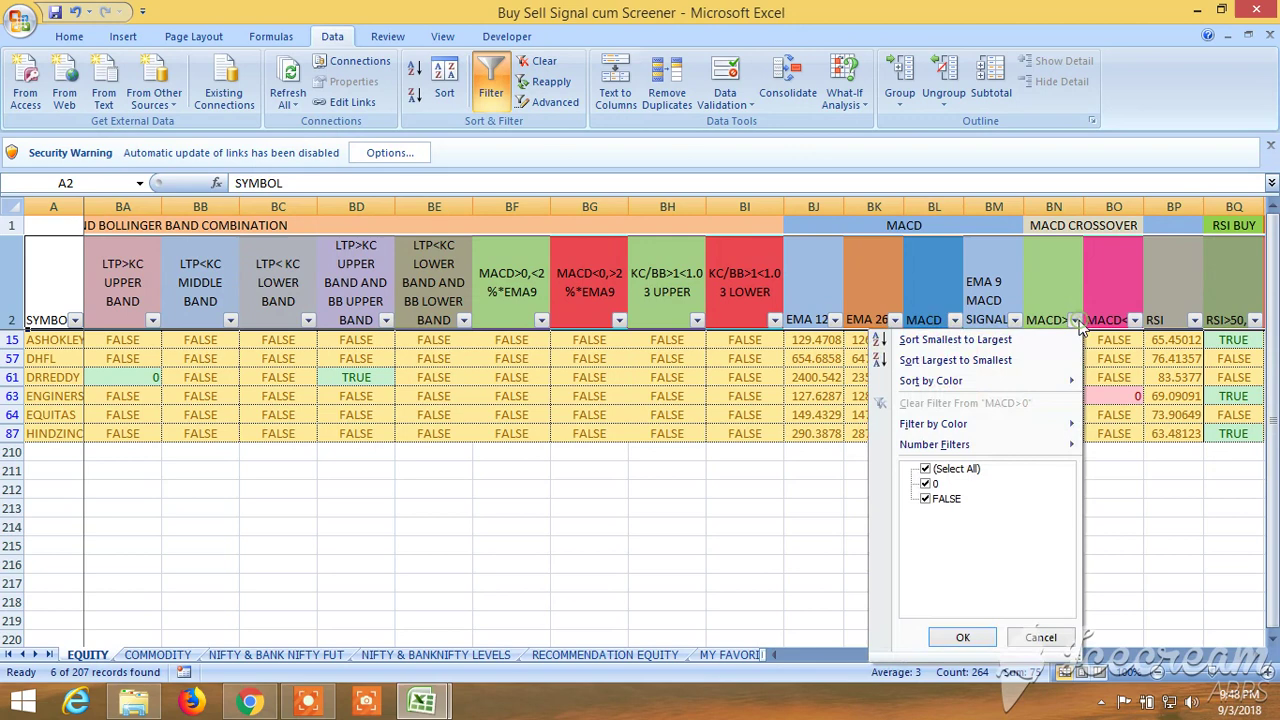
{"action": "left_click", "coordinate": [926, 498]}
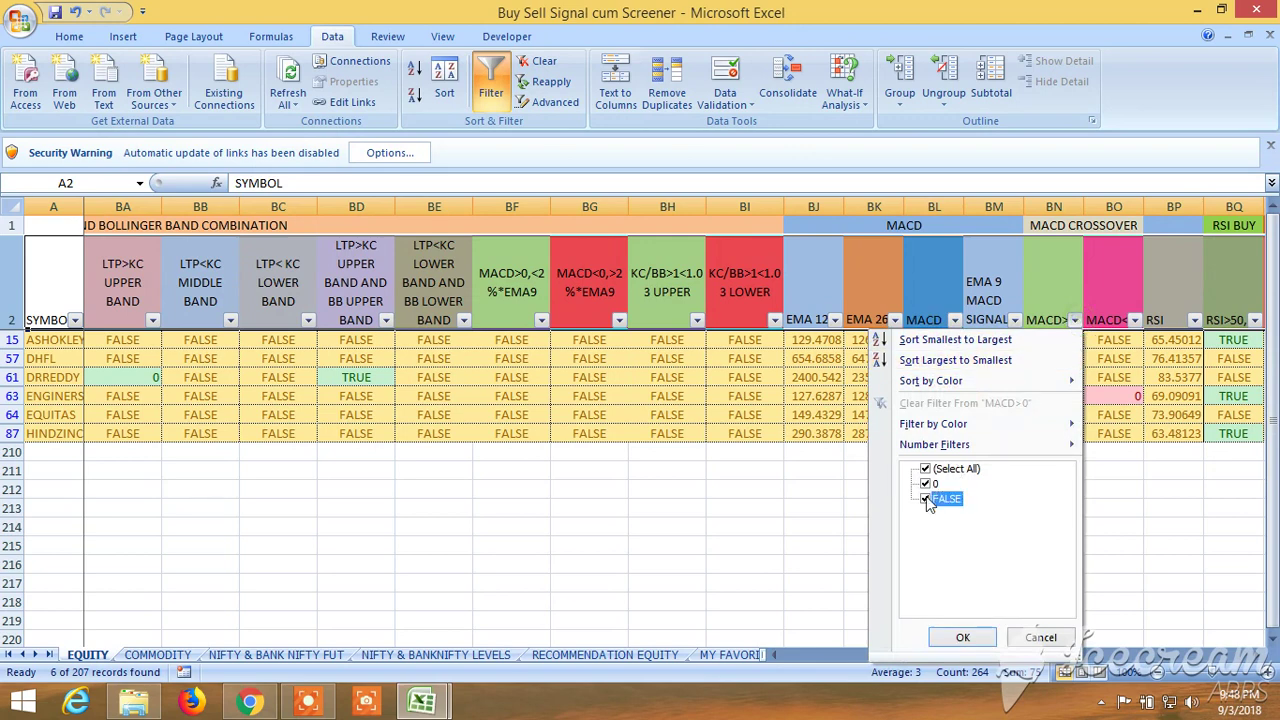
{"action": "left_click", "coordinate": [962, 637]}
Filter the RSI>50,<70 column under RSI BUY to show only TRUE.
{"action": "left_click", "coordinate": [1262, 655]}
{"action": "left_click", "coordinate": [1262, 655]}
{"action": "left_click", "coordinate": [1262, 655]}
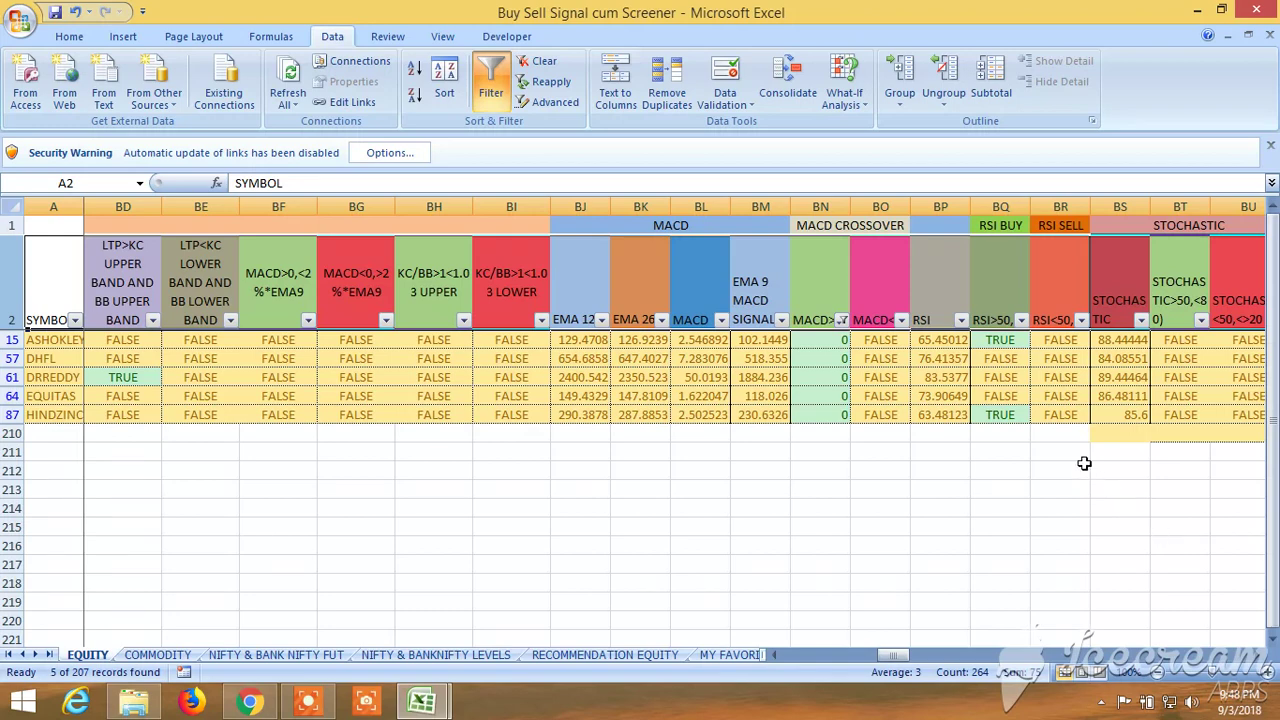
{"action": "left_click", "coordinate": [1020, 320]}
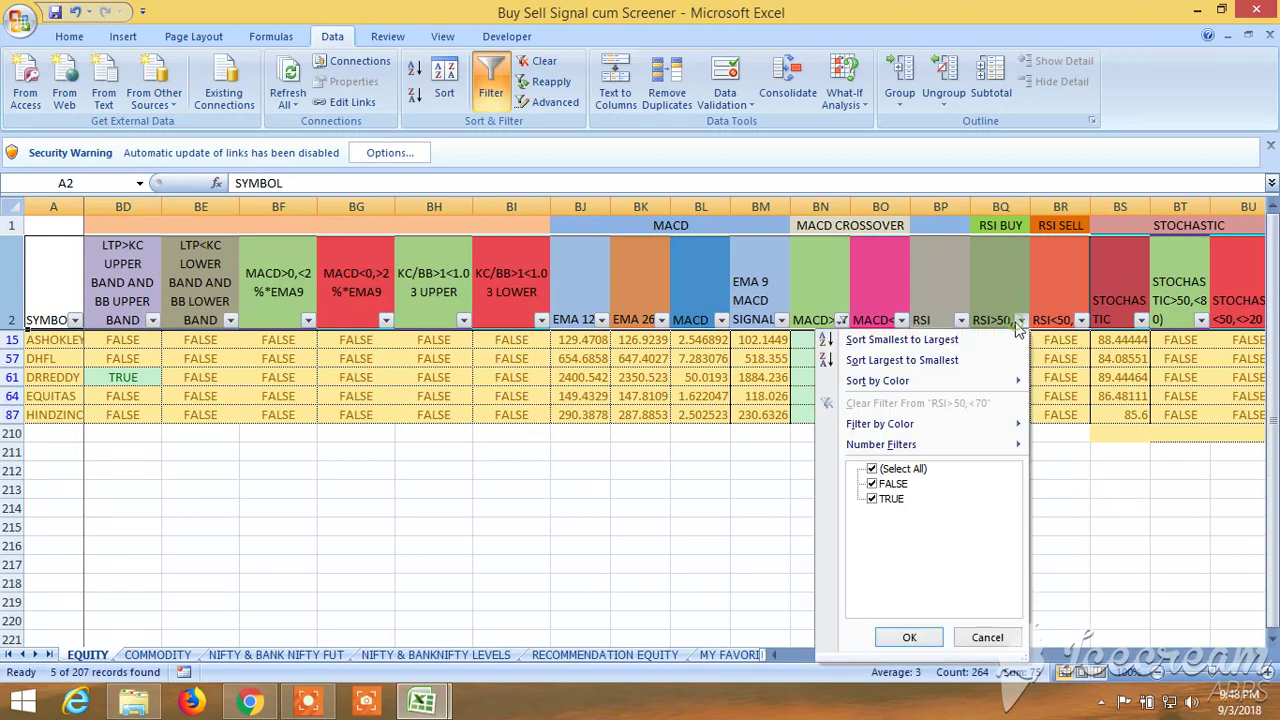
{"action": "left_click", "coordinate": [872, 485]}
{"action": "left_click", "coordinate": [907, 638]}
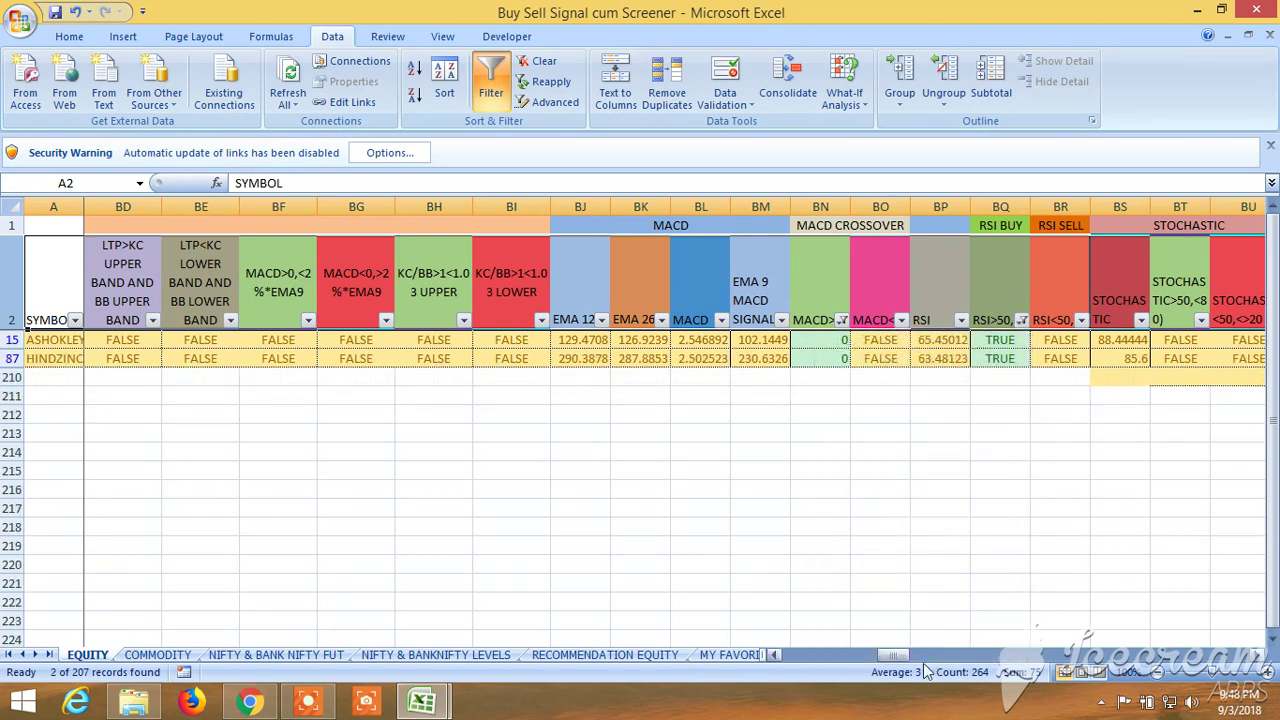
Review the intraday LTP position and day swing trading buy/sell levels of the filtered stocks.
{"action": "left_click_drag", "start_coordinate": [895, 656], "coordinate": [957, 661]}
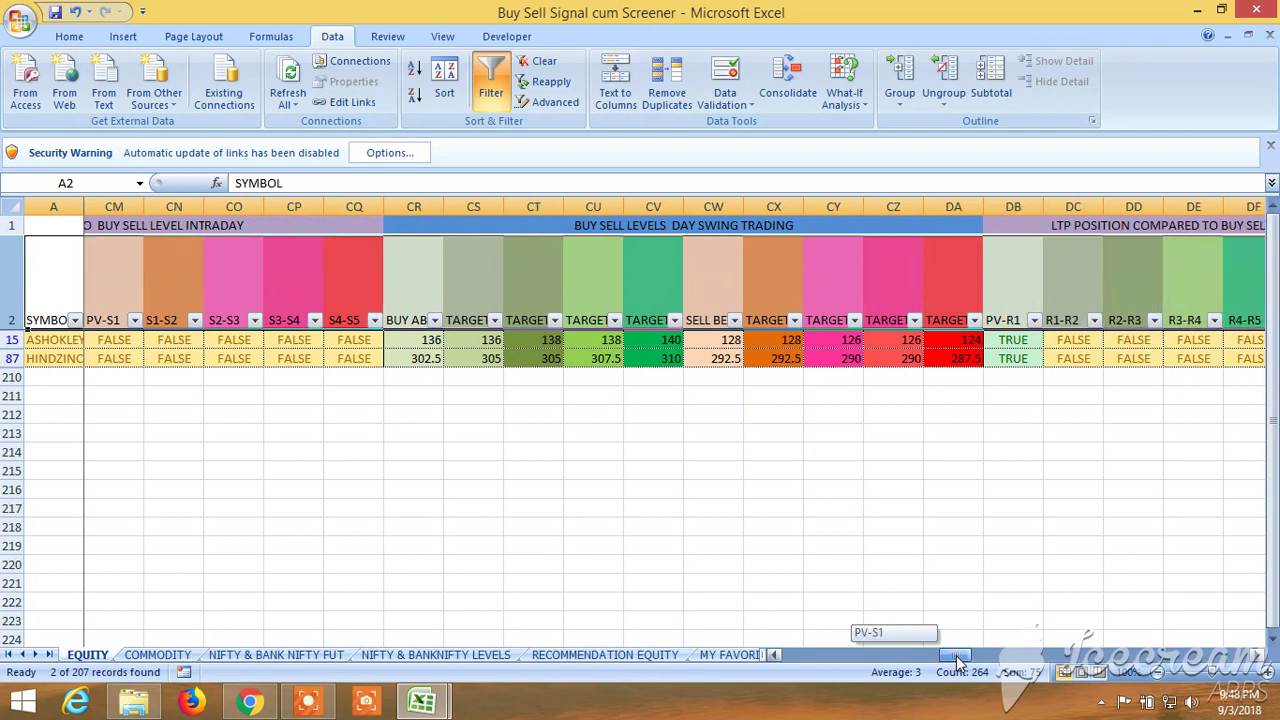
{"action": "left_click_drag", "start_coordinate": [957, 661], "coordinate": [943, 662]}
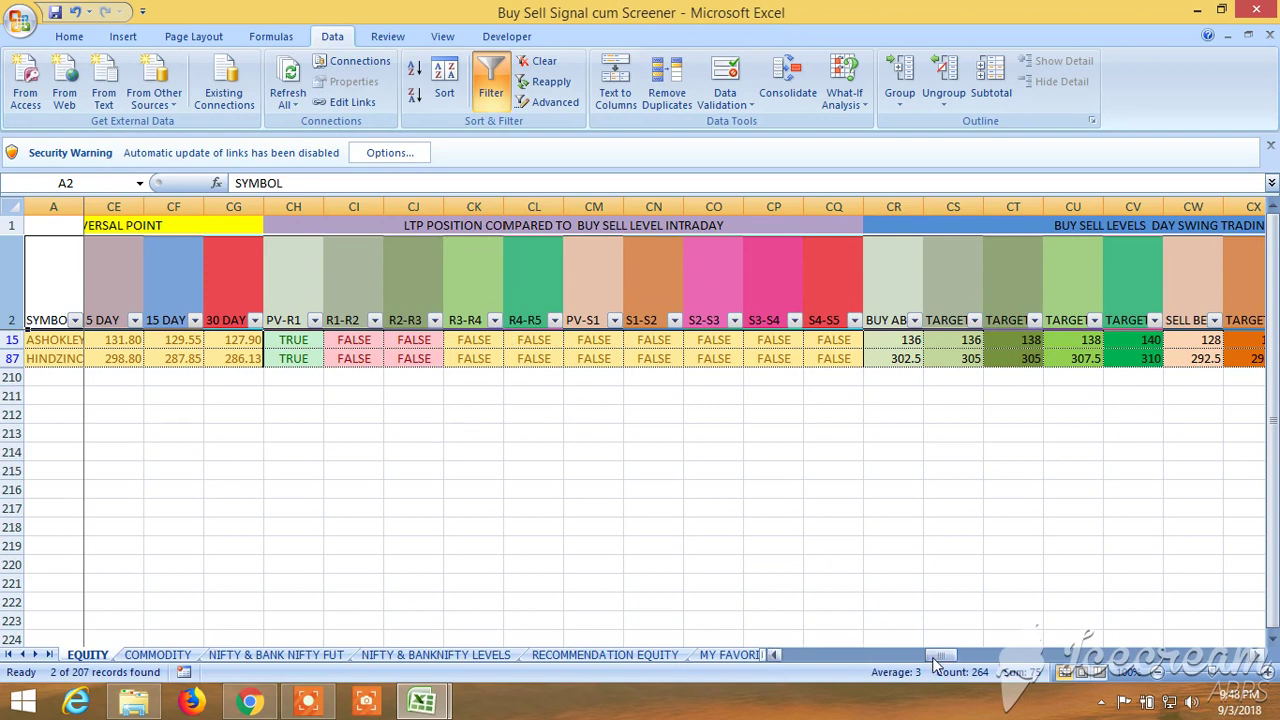
{"action": "left_click_drag", "start_coordinate": [935, 662], "coordinate": [887, 662]}
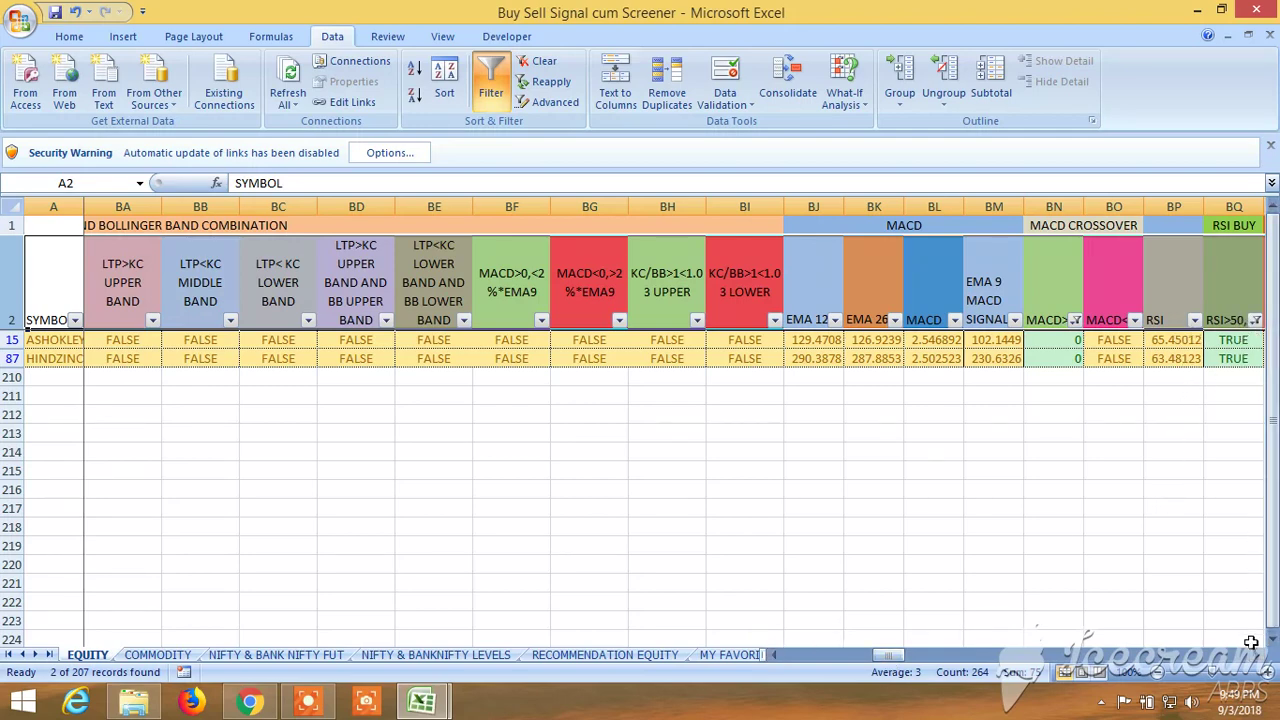
Check the filter criteria on the RSI>50,<70 column under RSI BUY, keeping only TRUE selected.
{"action": "scroll", "coordinate": [1255, 660], "scroll_direction": "right", "scroll_amount": 3}
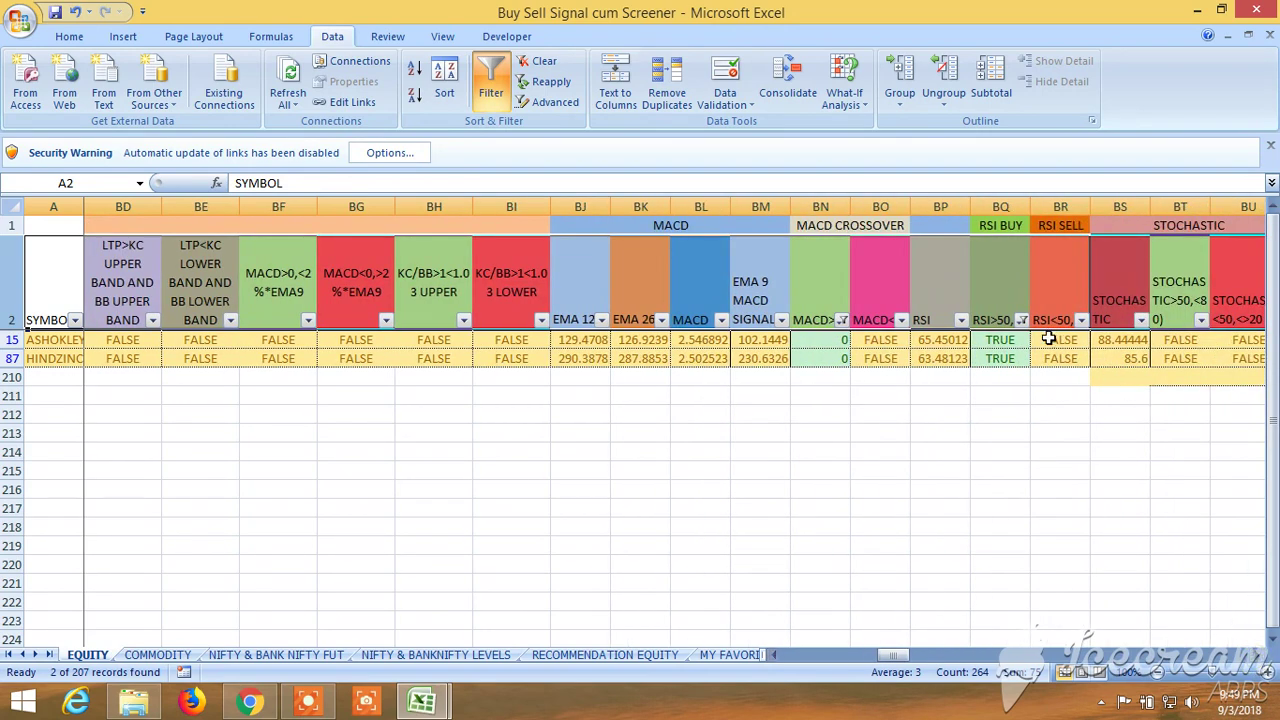
{"action": "left_click", "coordinate": [1021, 320]}
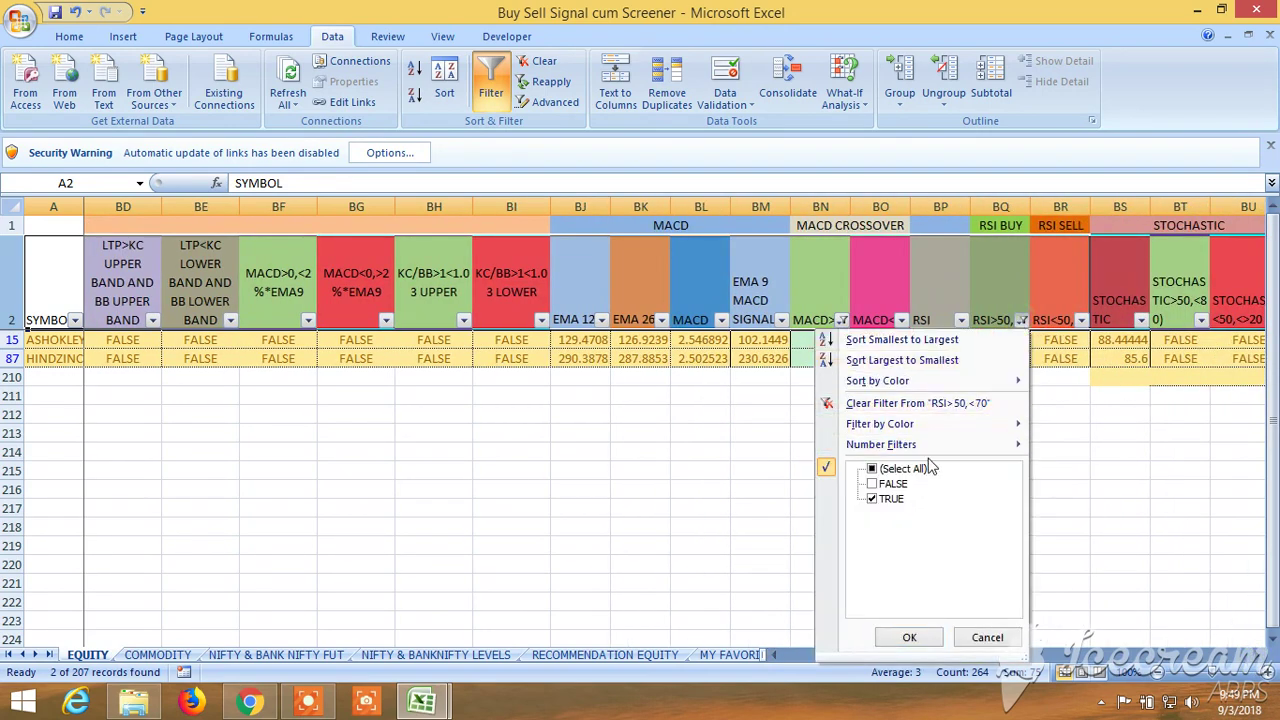
{"action": "left_click", "coordinate": [910, 639]}
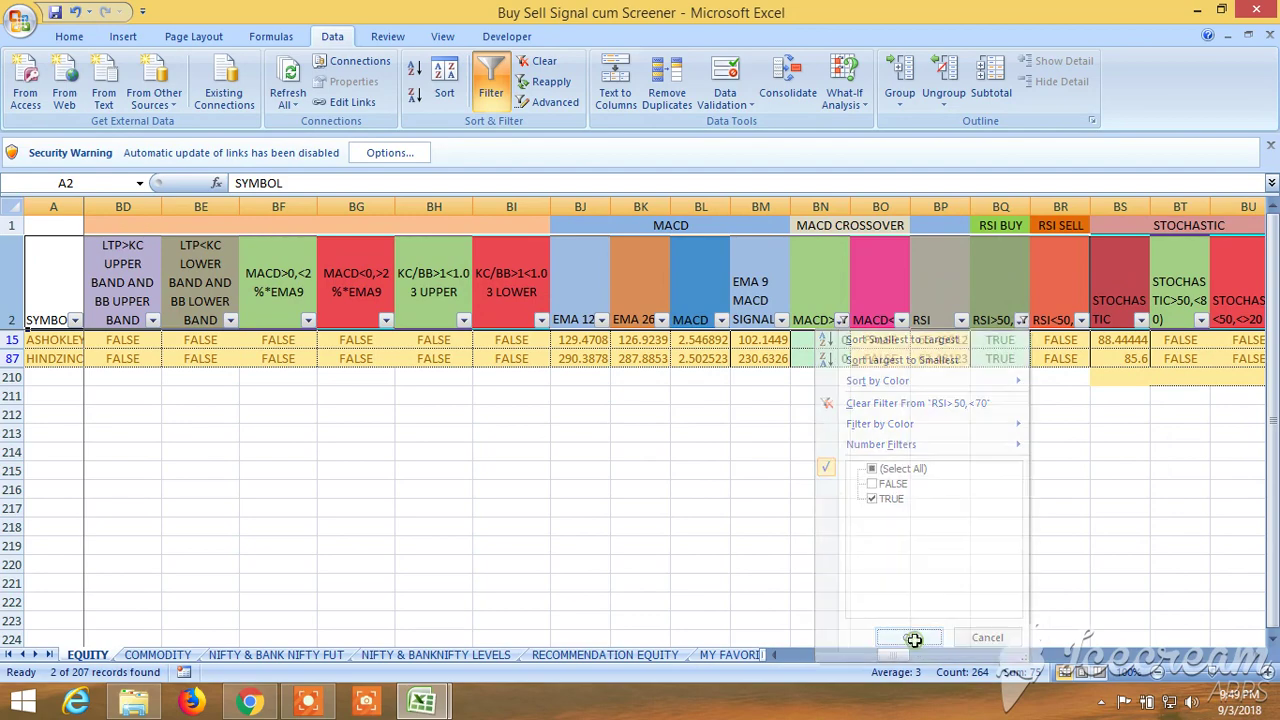
Include FALSE again in the filter of the BUY column under PROBABILITY 3.
{"action": "left_click_drag", "start_coordinate": [900, 657], "coordinate": [1168, 664]}
{"action": "left_click_drag", "start_coordinate": [1165, 660], "coordinate": [1190, 662]}
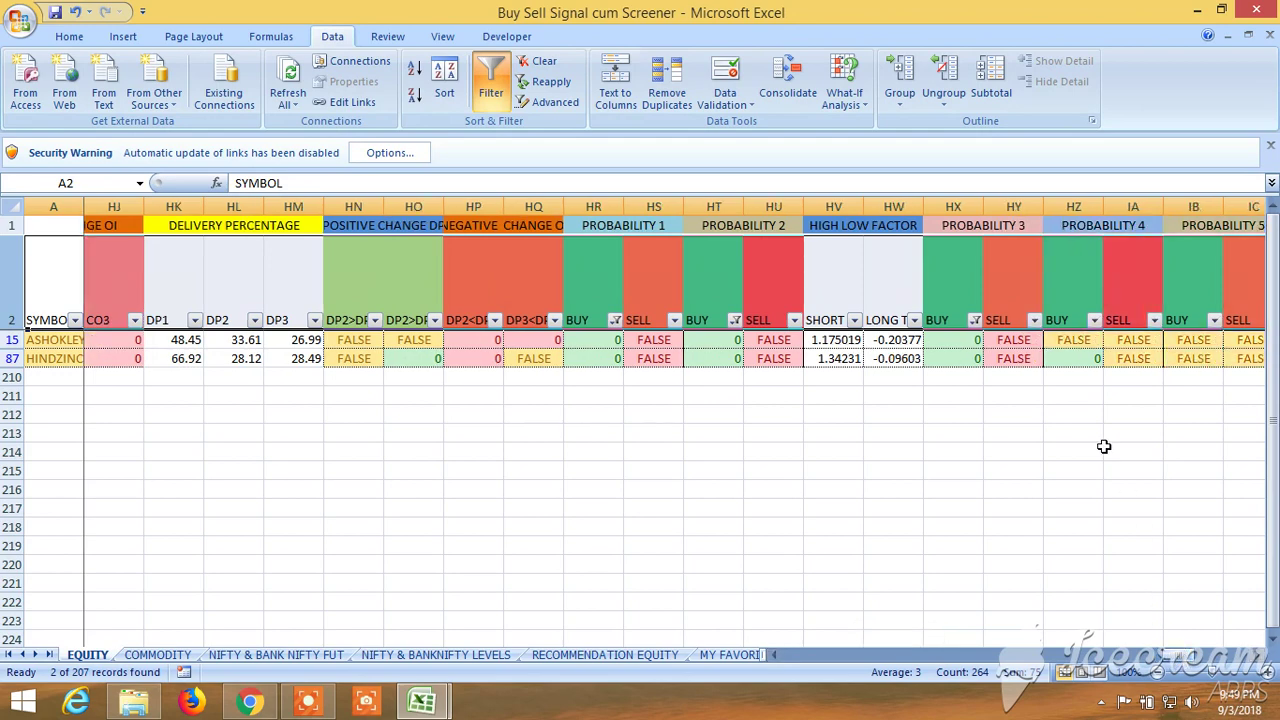
{"action": "left_click", "coordinate": [974, 320]}
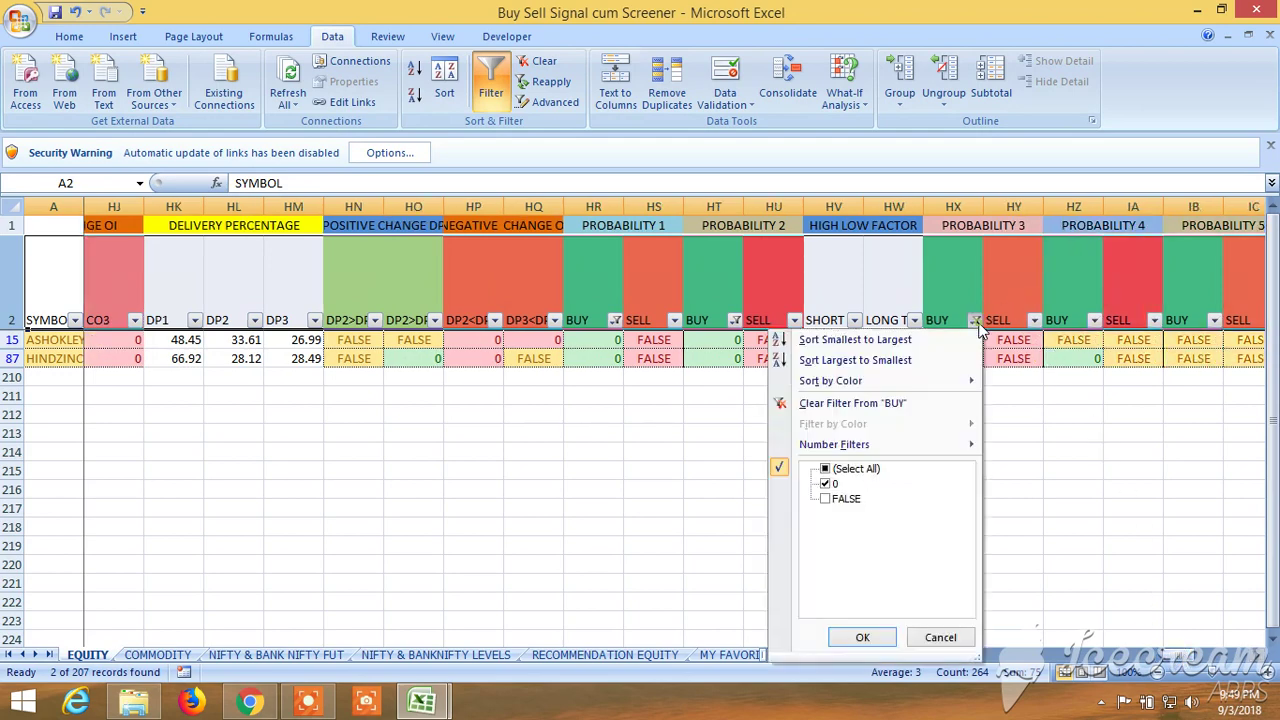
{"action": "left_click", "coordinate": [826, 499]}
{"action": "left_click", "coordinate": [862, 637]}
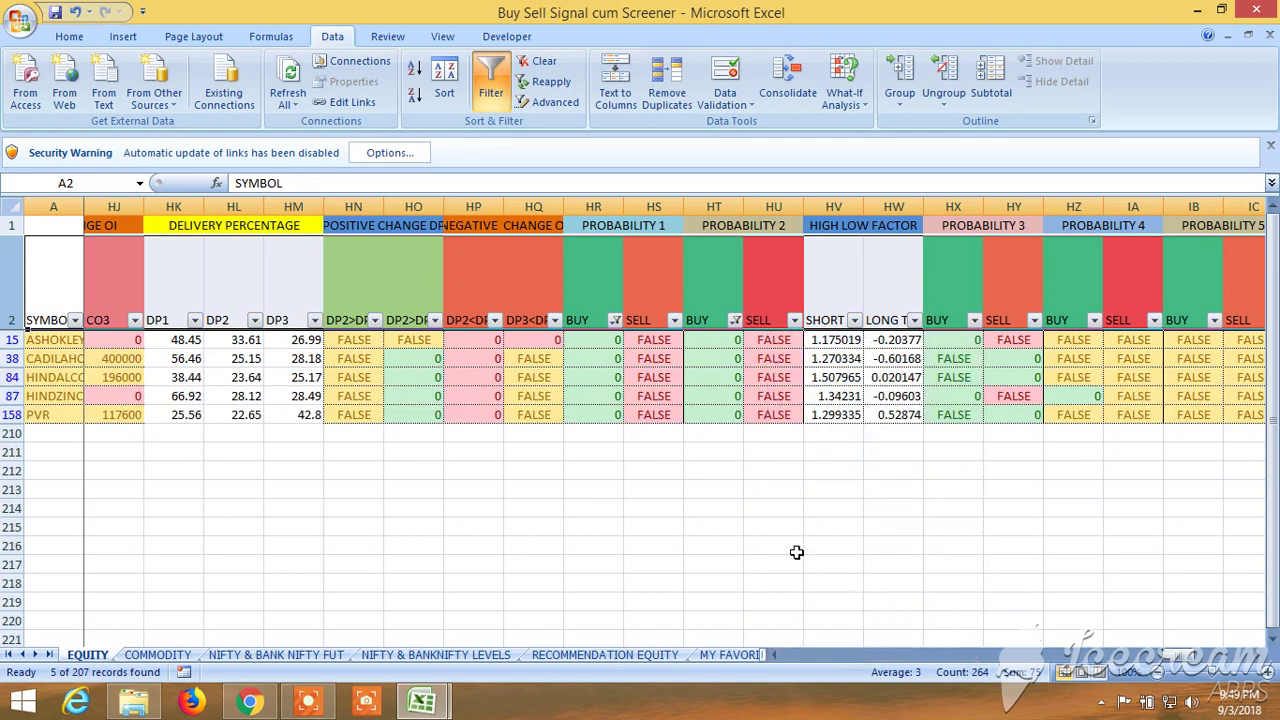
{"action": "left_click", "coordinate": [796, 552]}
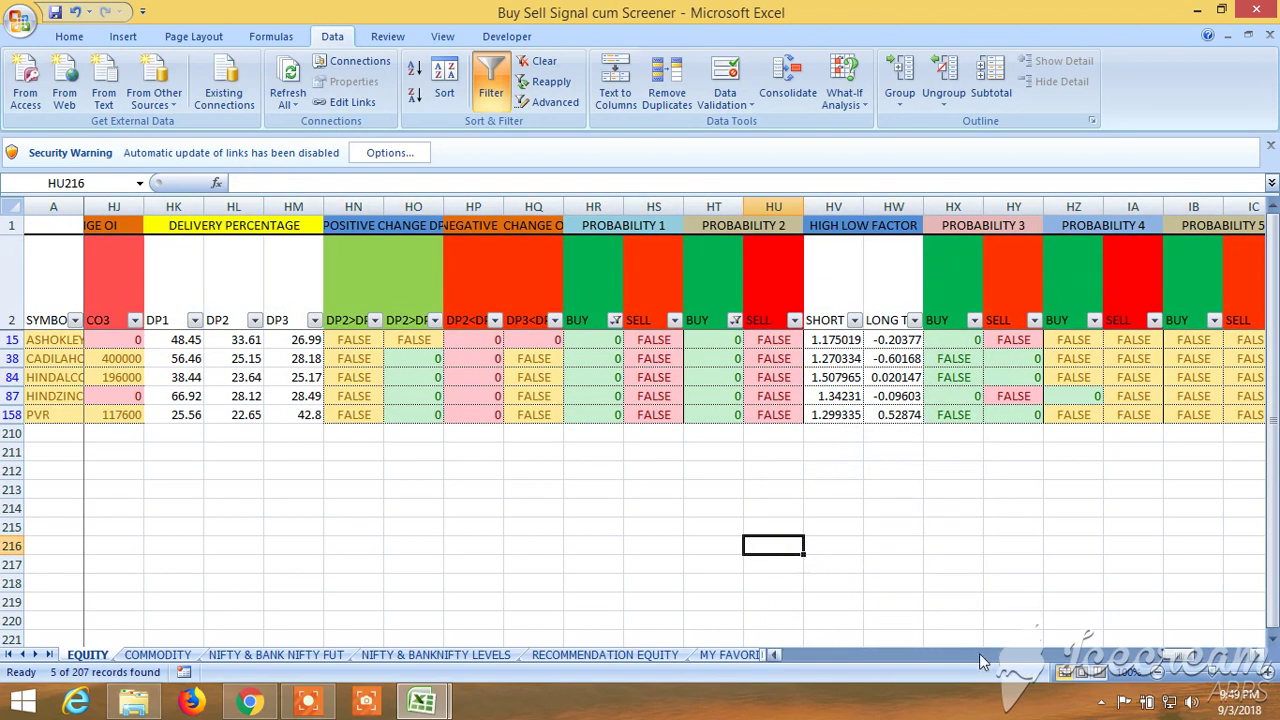
Filter the NARROW RANGE POSSIBLE BREAK column to exclude FALSE, keeping only 0.
{"action": "left_click_drag", "start_coordinate": [1163, 660], "coordinate": [909, 662]}
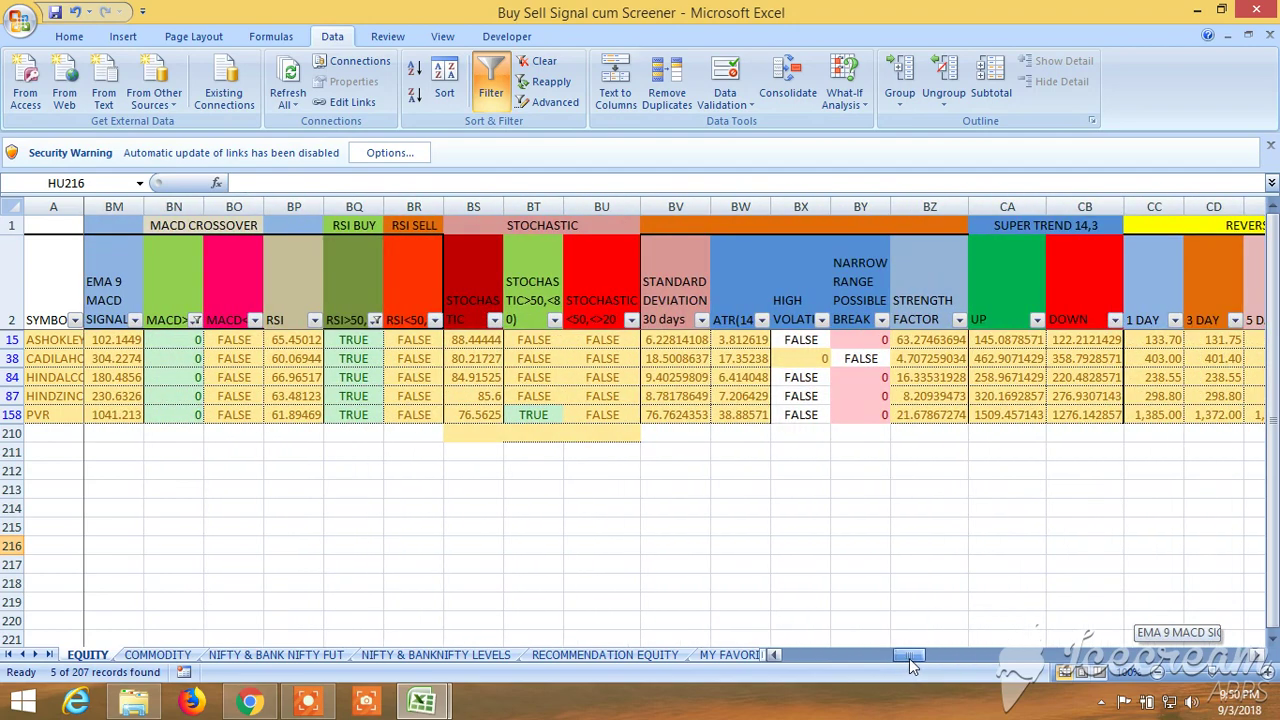
{"action": "left_click", "coordinate": [881, 319]}
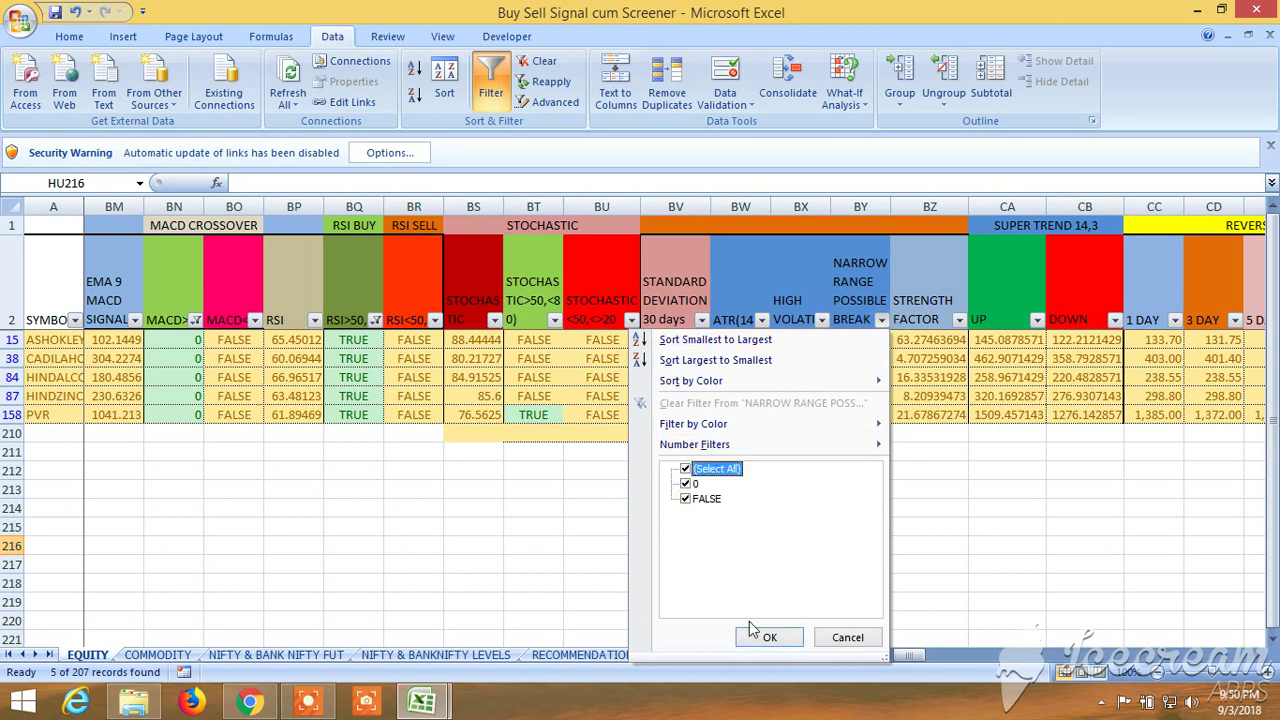
{"action": "left_click", "coordinate": [687, 500]}
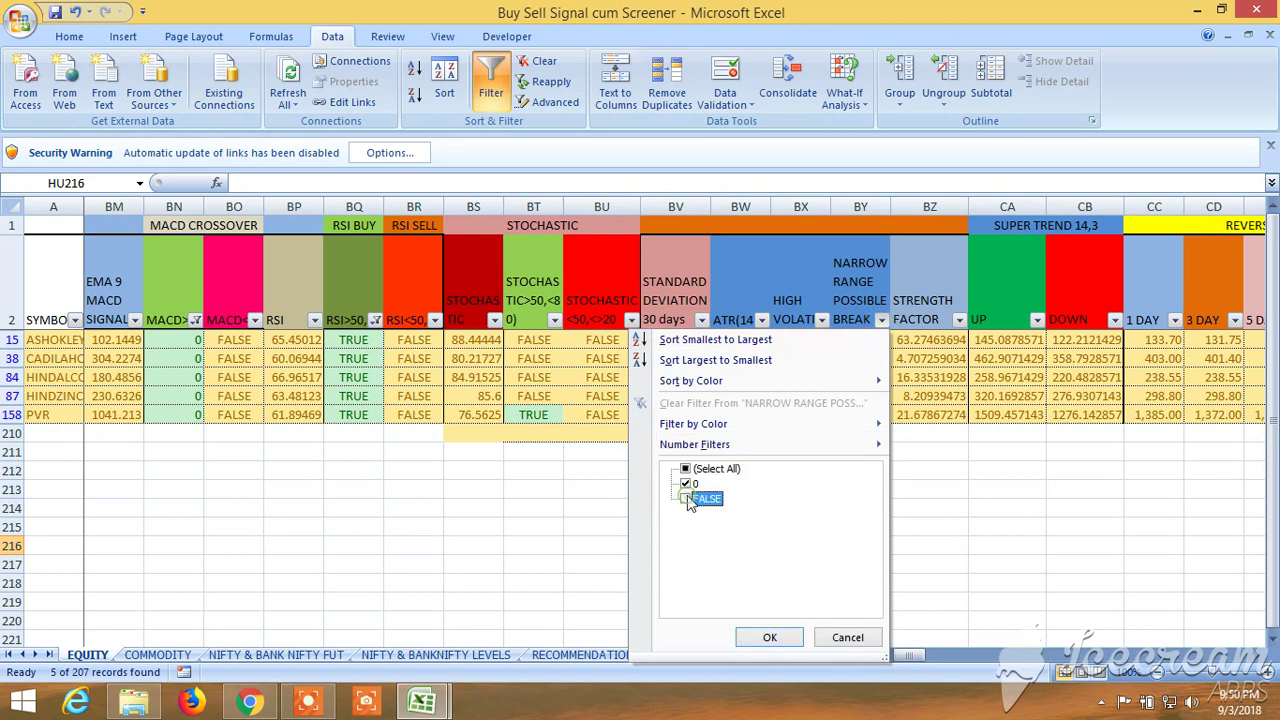
{"action": "left_click", "coordinate": [768, 636]}
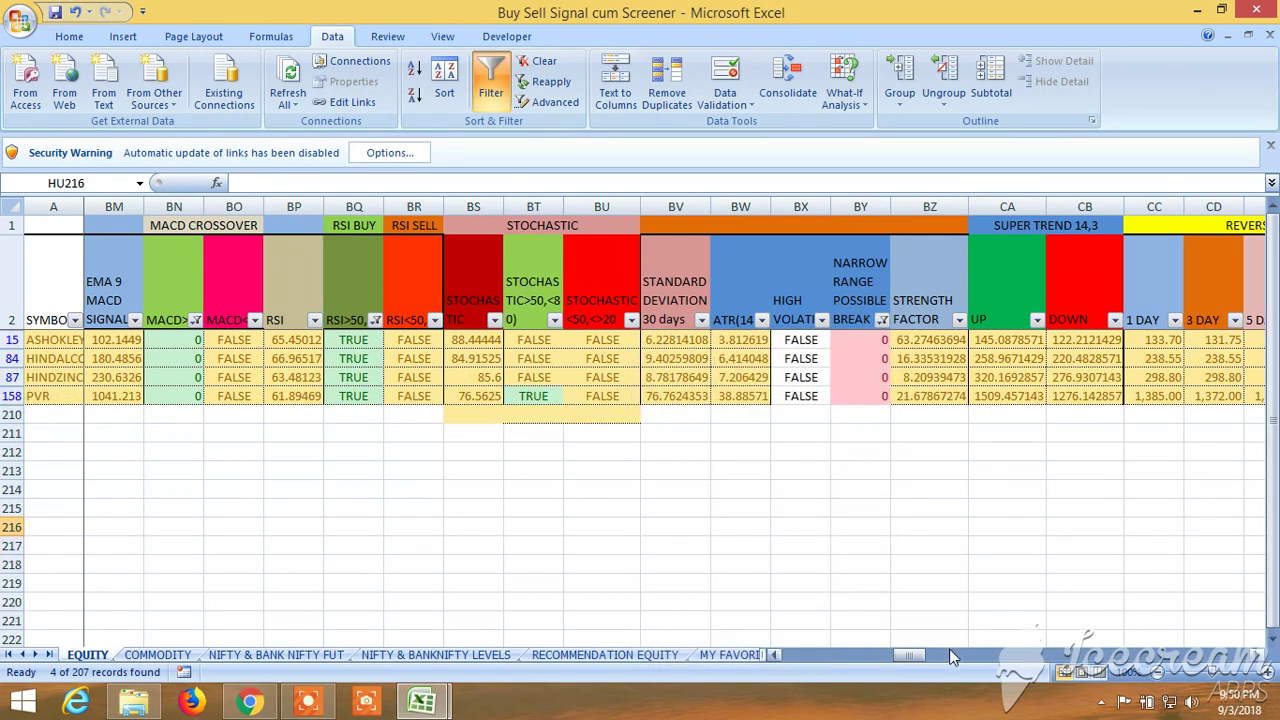
Filter the PV-R1 column under LTP POSITION COMPARED TO BUY SELL LEVEL INTRADAY to show only TRUE.
{"action": "left_click_drag", "start_coordinate": [912, 658], "coordinate": [932, 658]}
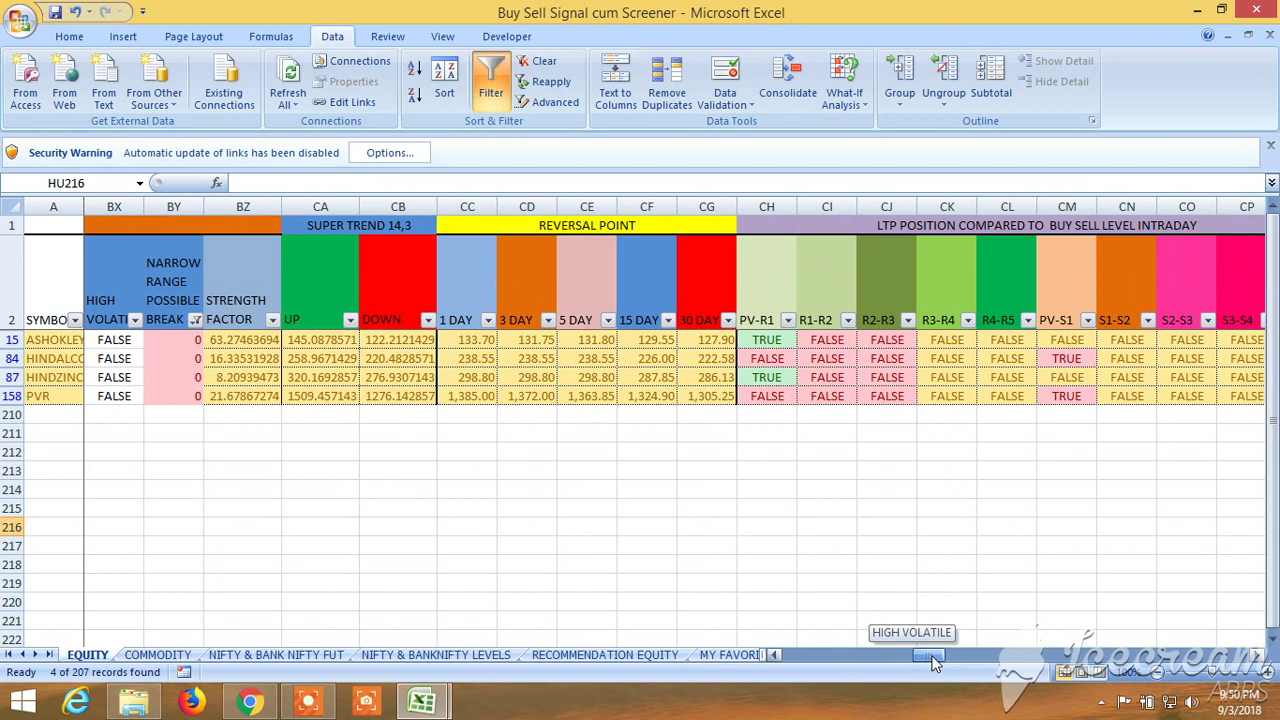
{"action": "left_click_drag", "start_coordinate": [932, 658], "coordinate": [932, 658]}
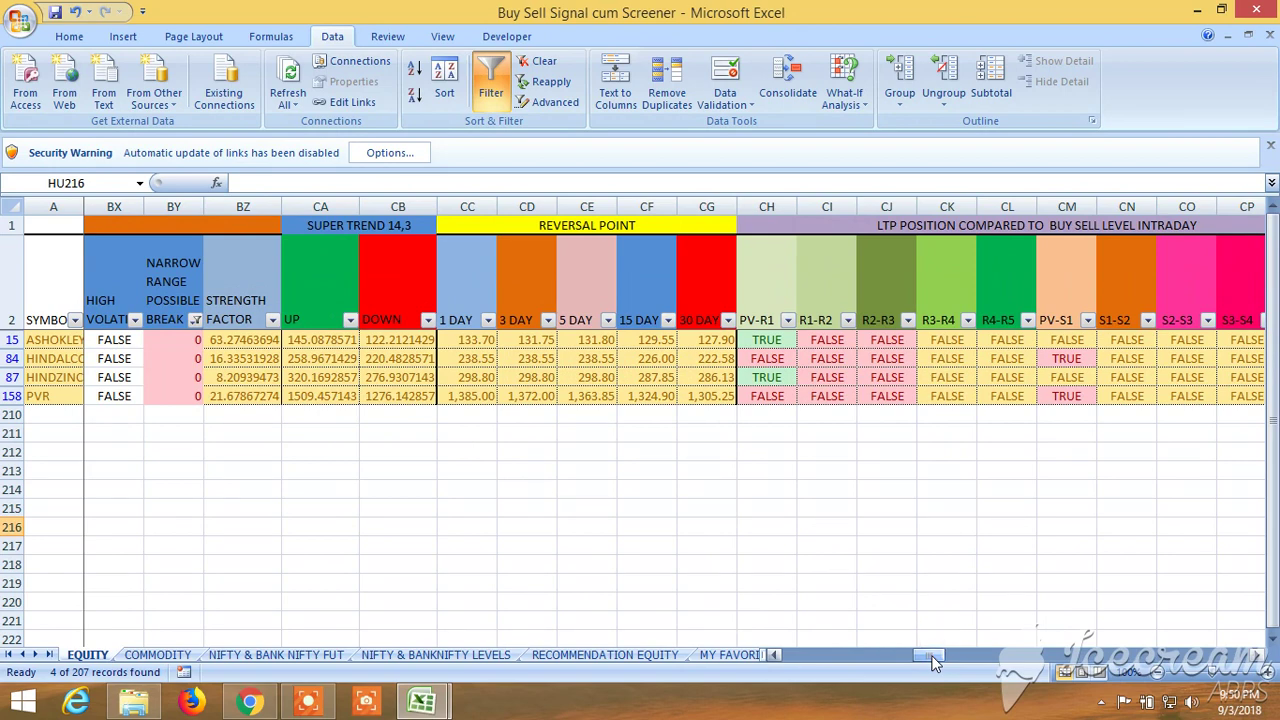
{"action": "left_click", "coordinate": [788, 320]}
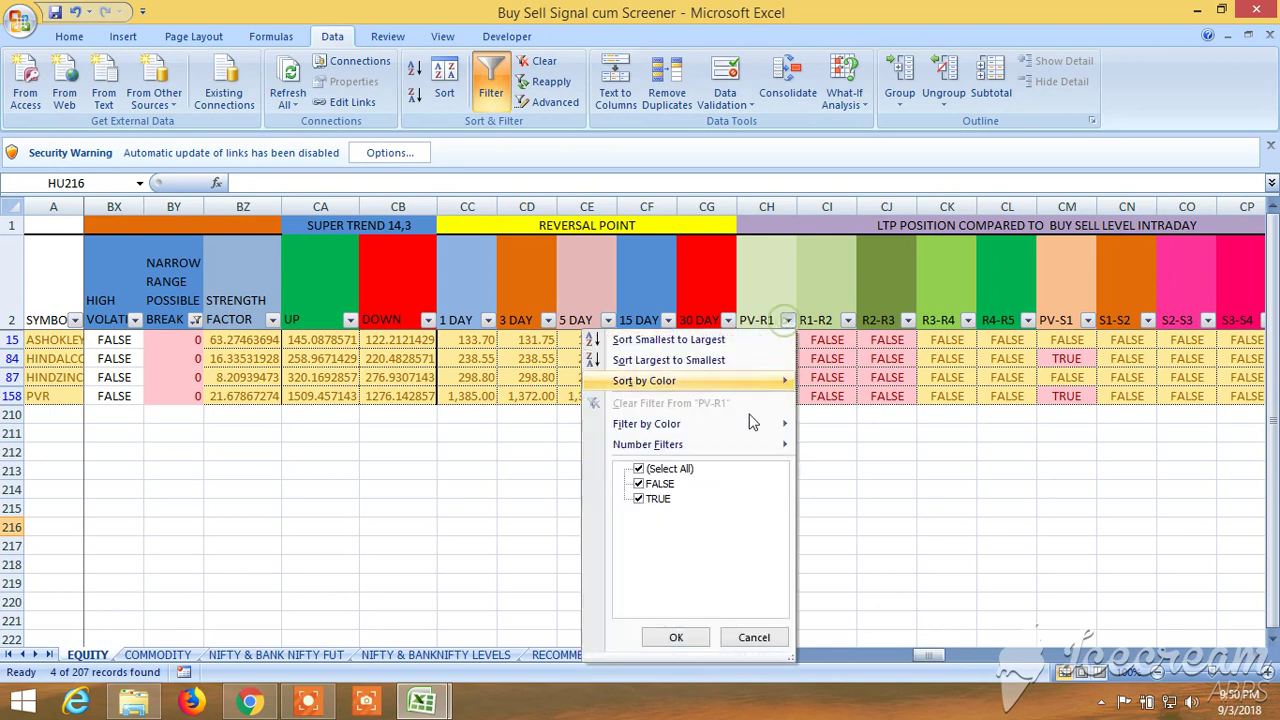
{"action": "left_click", "coordinate": [639, 484]}
{"action": "left_click", "coordinate": [697, 641]}
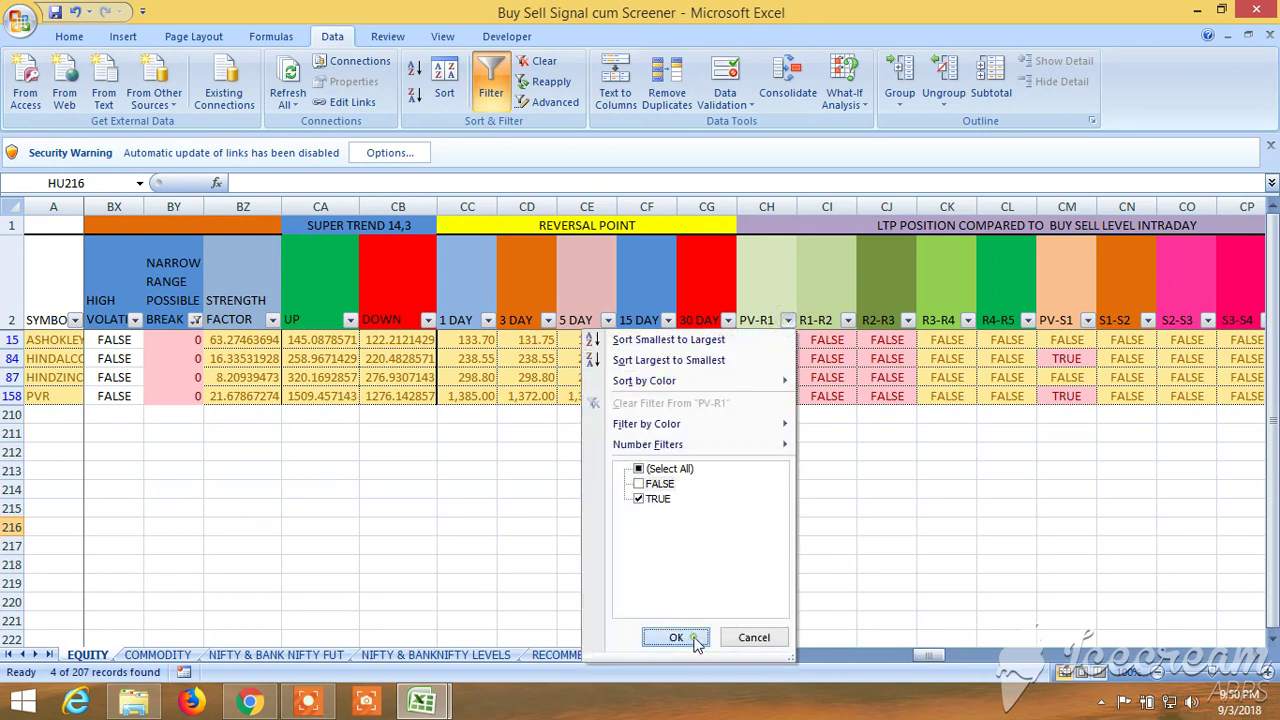
{"action": "left_click_drag", "start_coordinate": [945, 658], "coordinate": [799, 664]}
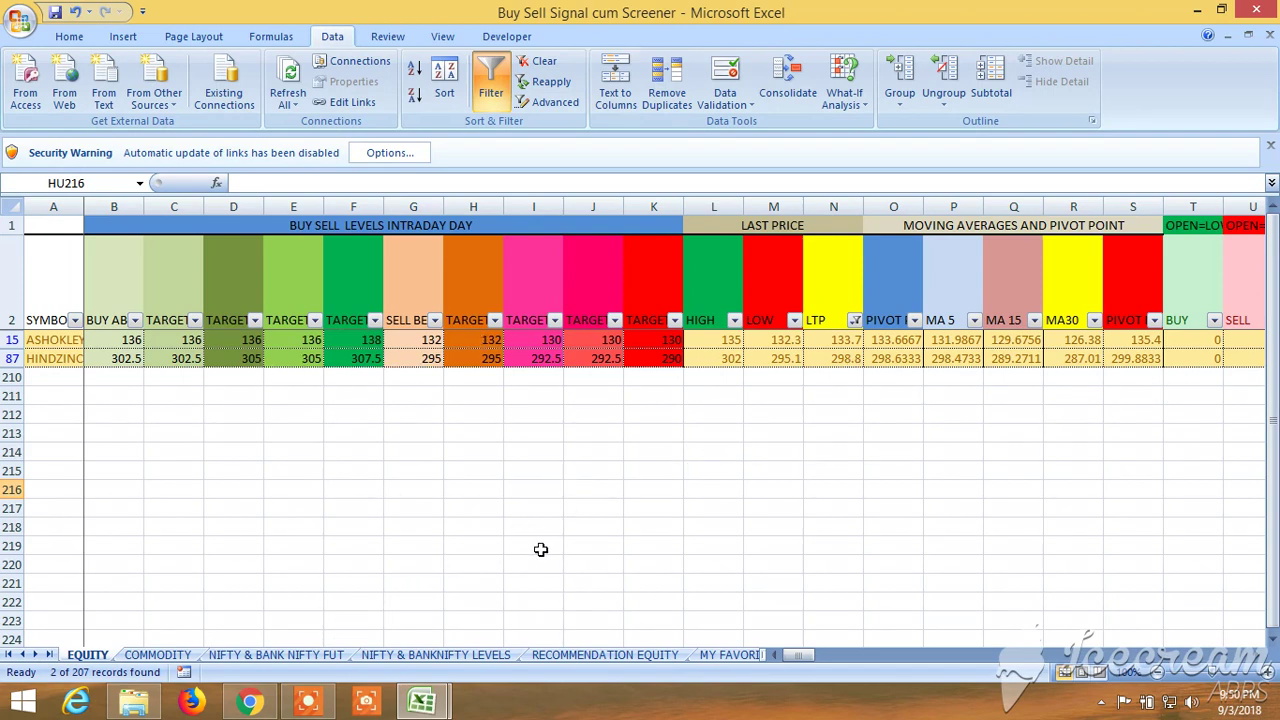
Open the NIFTY & BANKNIFTY LEVELS sheet and review its Fibonacci and conventional pivot levels.
{"action": "left_click", "coordinate": [478, 655]}
{"action": "left_click_drag", "start_coordinate": [950, 656], "coordinate": [785, 672]}
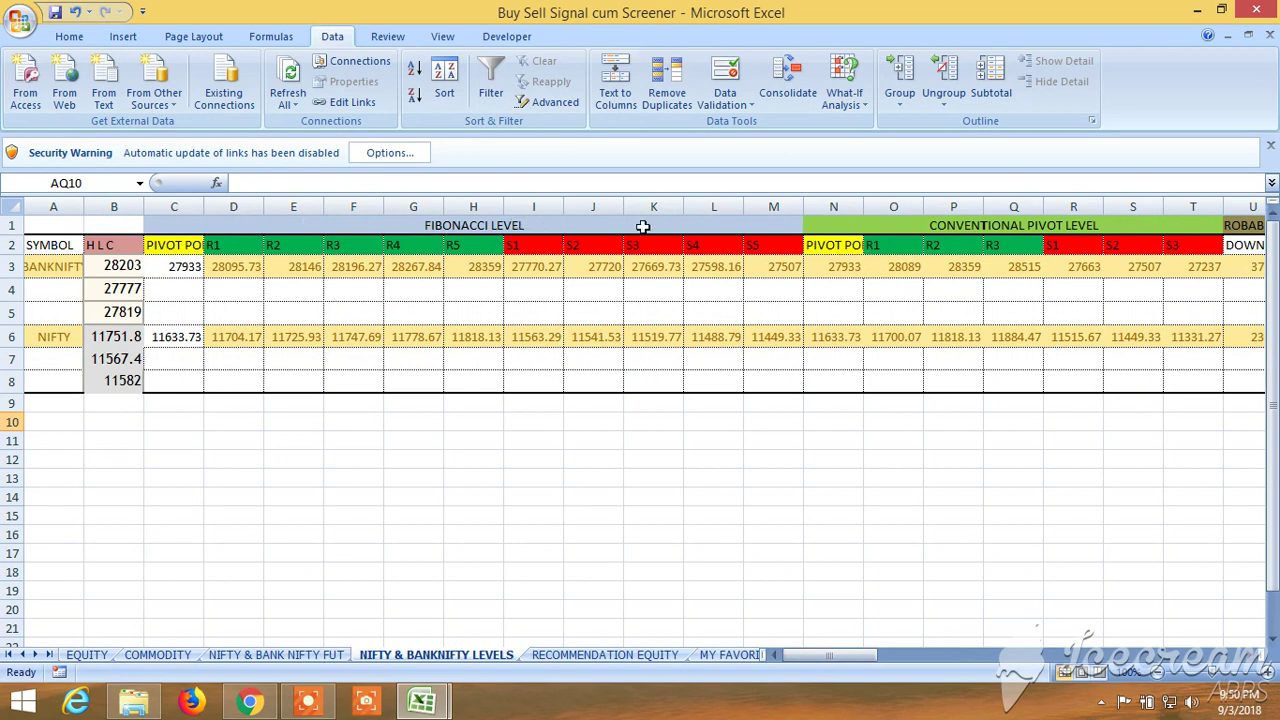
{"action": "left_click_drag", "start_coordinate": [848, 658], "coordinate": [822, 653]}
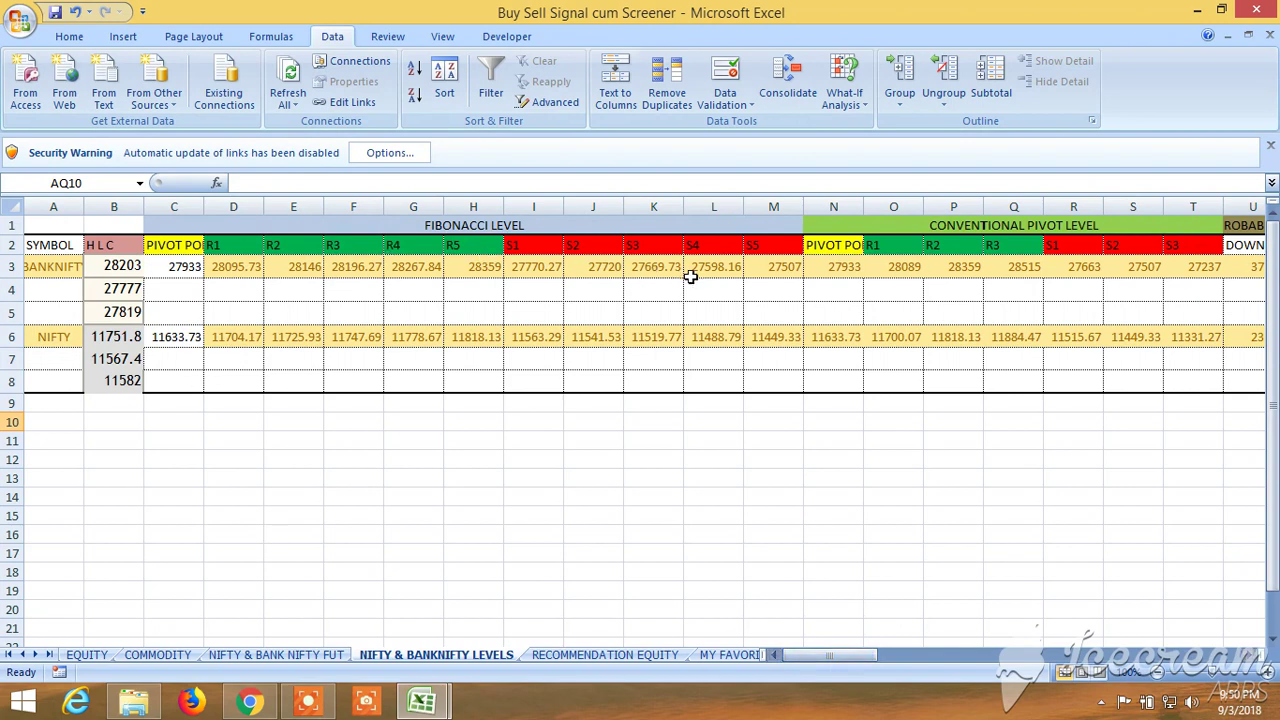